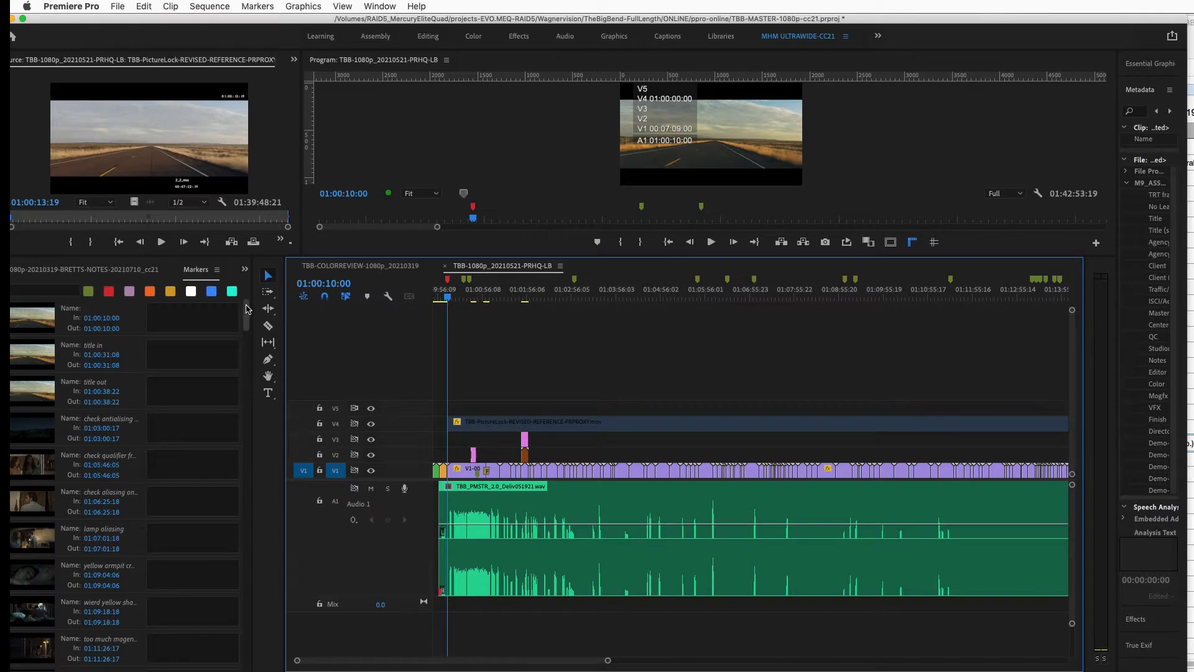
# - Review the sequence markers in the list and go to the "title in" marker at 01:00:31:08 on the timeline
pyautogui.moveTo(247, 314); pyautogui.dragTo(247, 409)
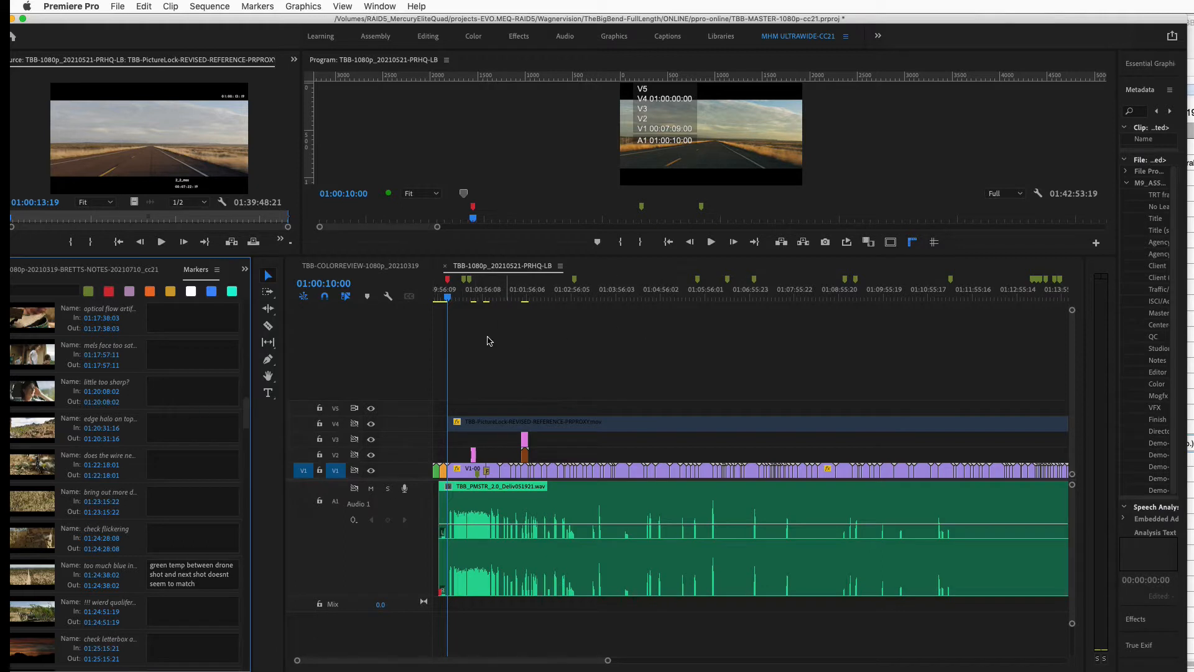
pyautogui.press('=')
pyautogui.press('=')
pyautogui.press('=')
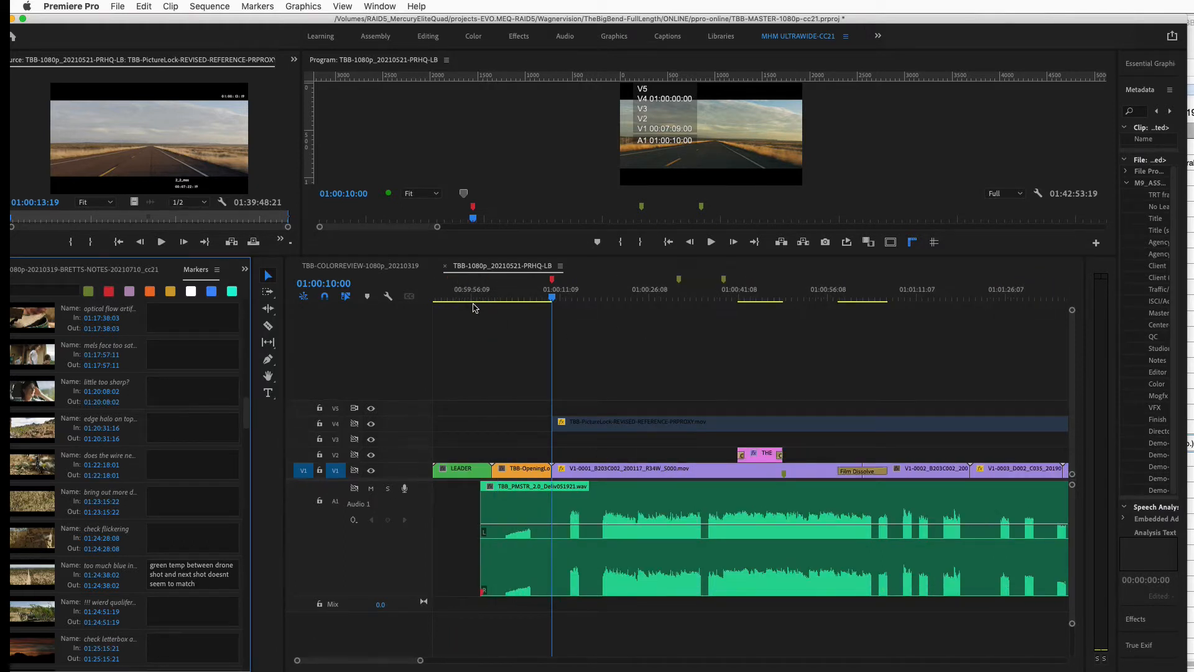
pyautogui.click(680, 285)
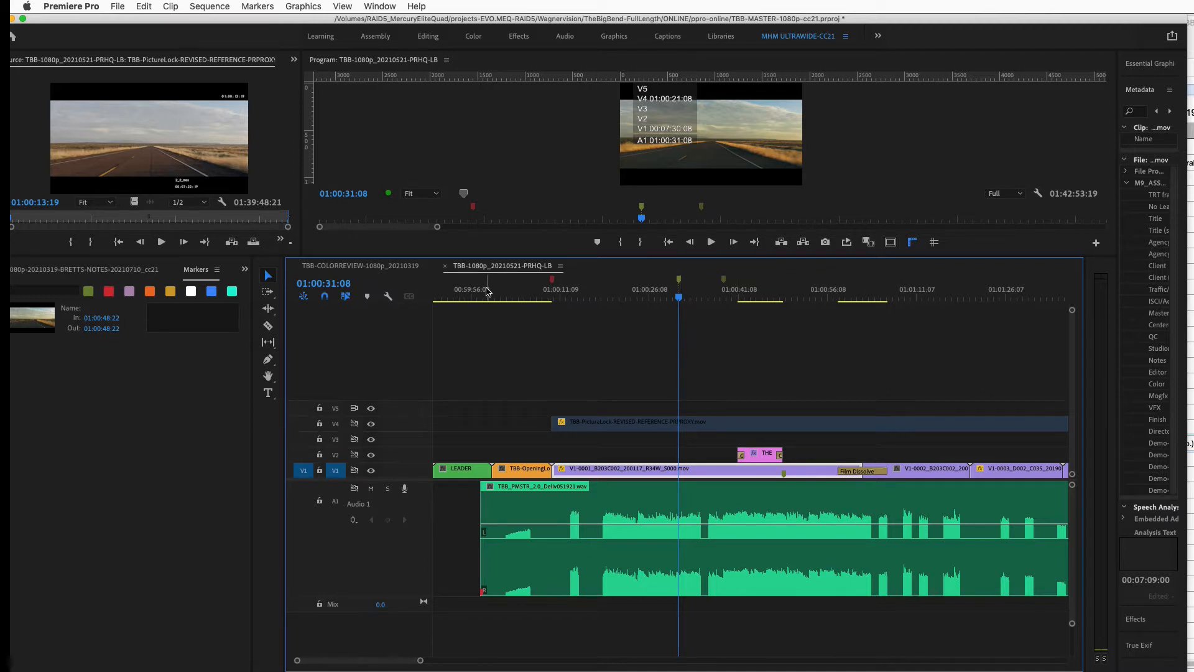
# - Park the playhead at 01:00:05:11 over the opening logos clip and check the Ripple Sequence Markers option
pyautogui.moveTo(501, 293); pyautogui.dragTo(526, 300)
pyautogui.click(513, 297)
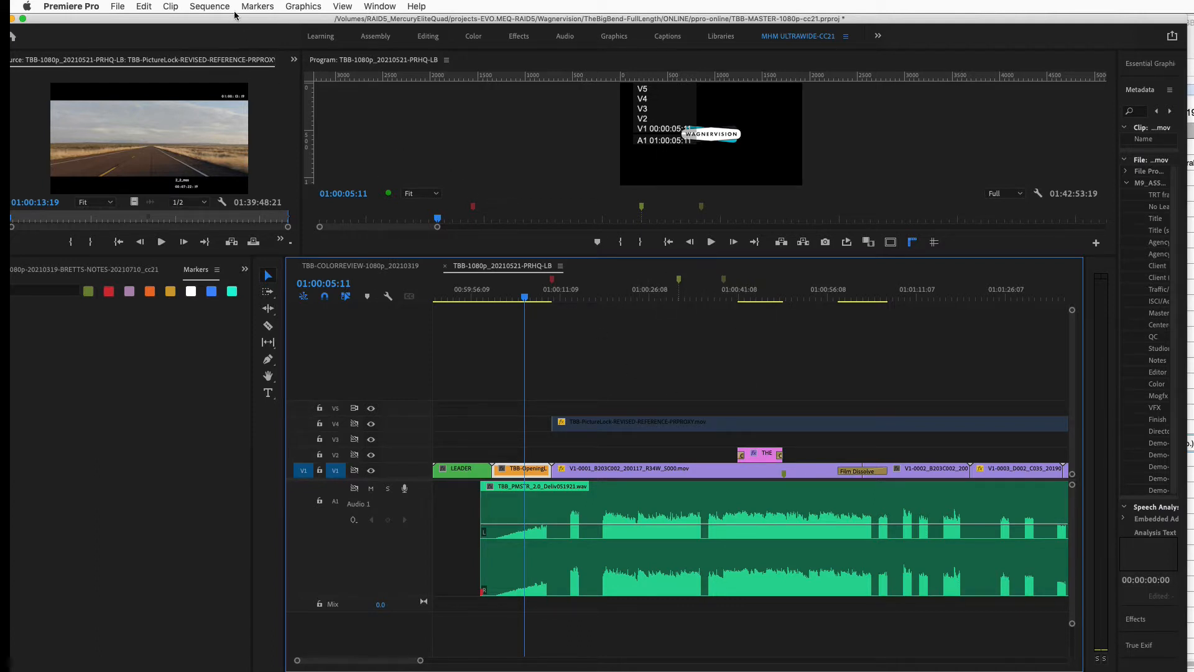
pyautogui.click(210, 7)
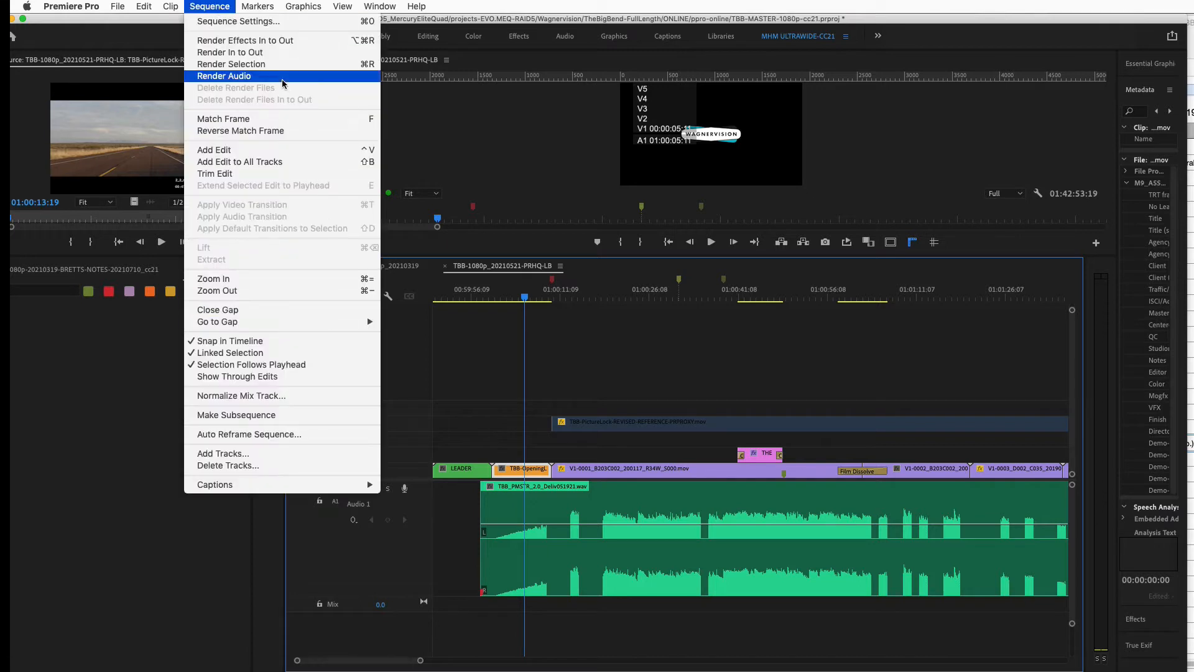
pyautogui.moveTo(257, 6)
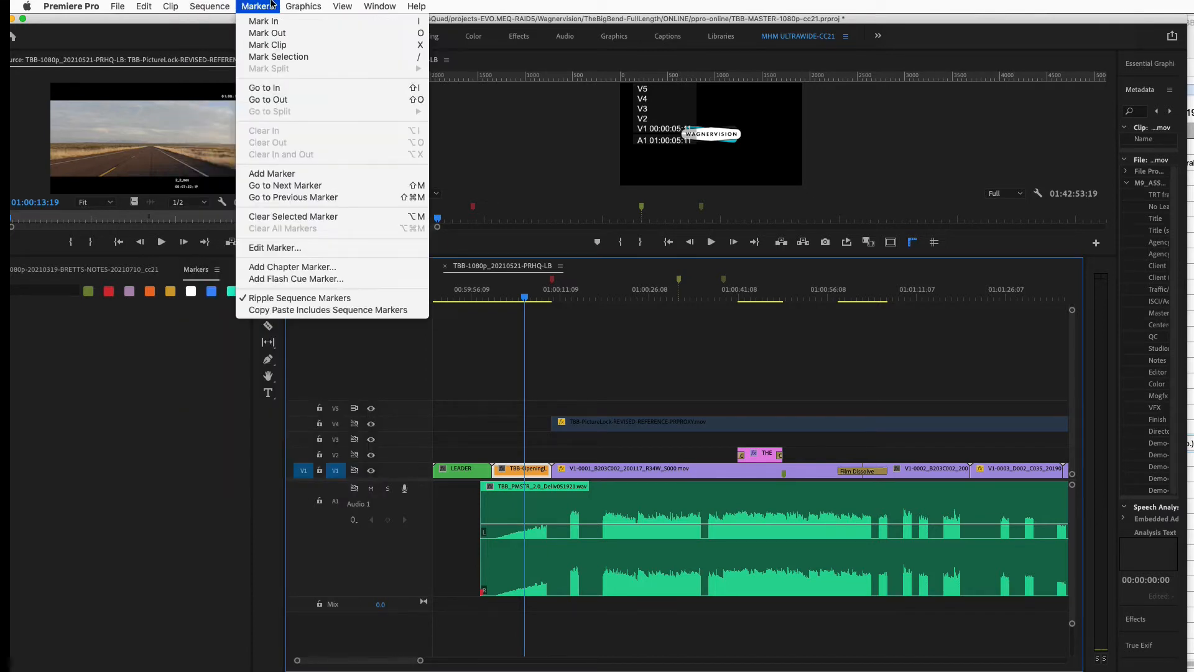
pyautogui.click(425, 301)
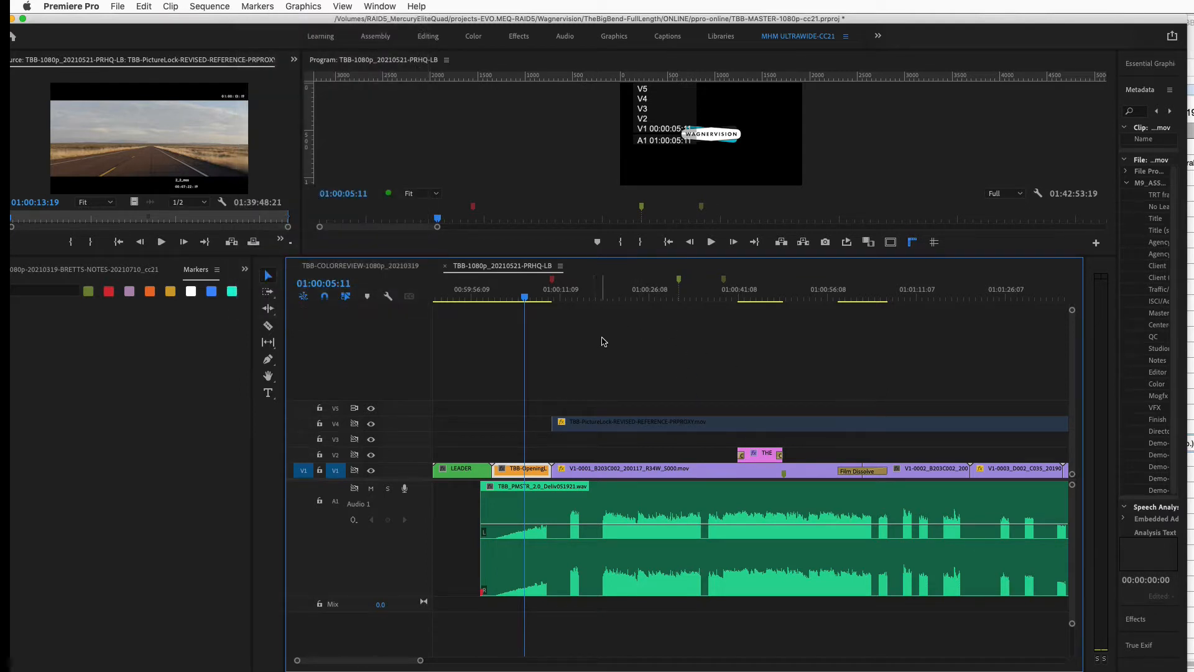
# - Try a ripple delete of the opening logos clip on V1, check the start of the first shot, and undo it
pyautogui.click(516, 412)
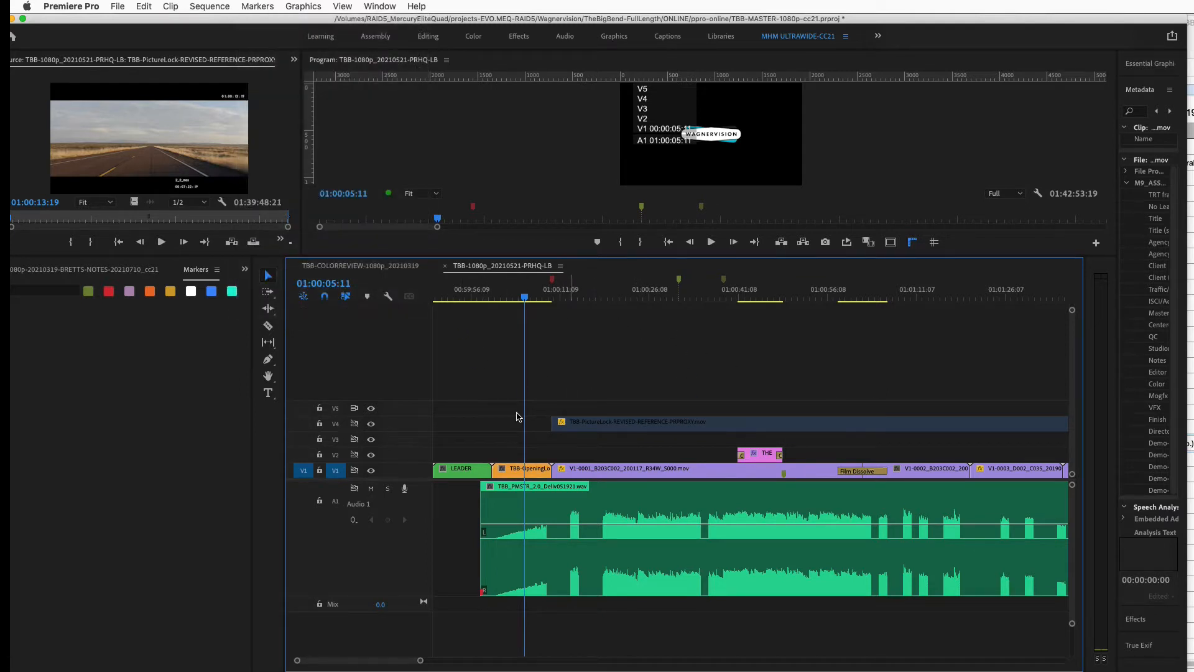
pyautogui.click(538, 473)
pyautogui.hotkey('shift', 'Delete')
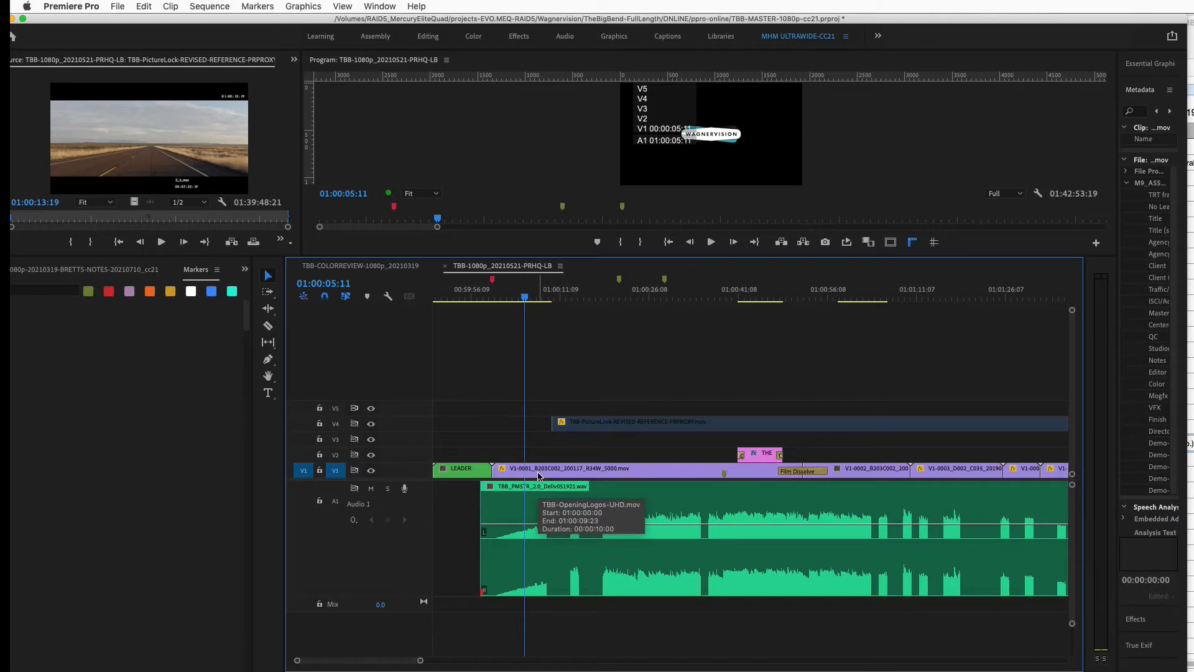
pyautogui.press('Up')
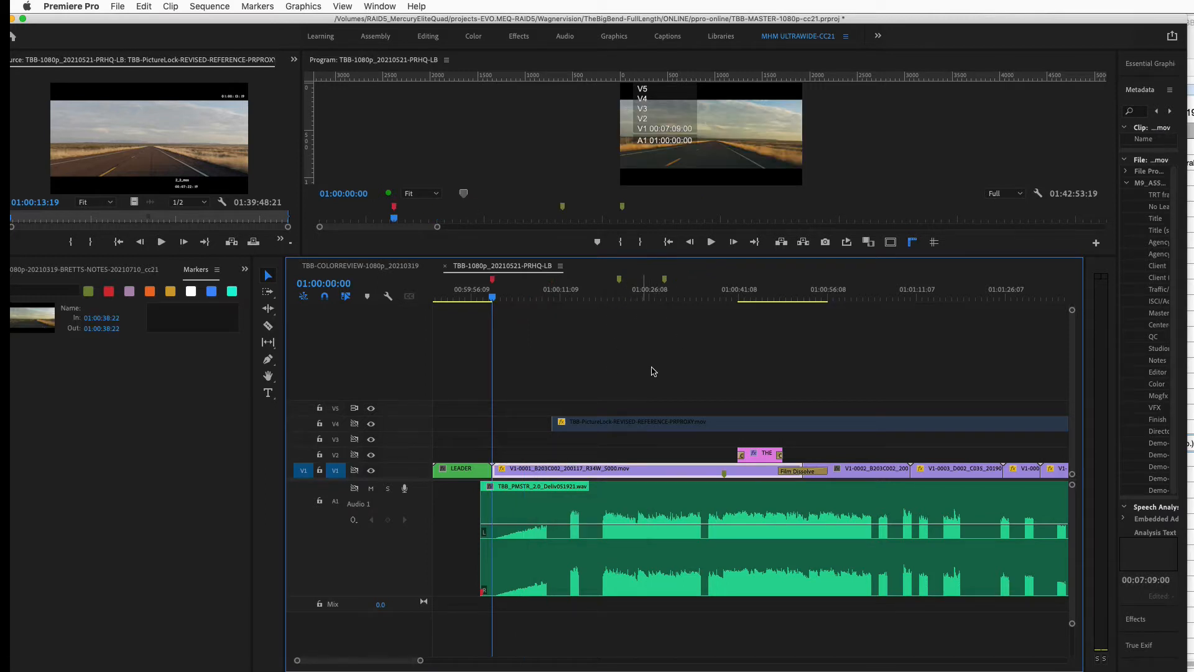
pyautogui.press('super+z')
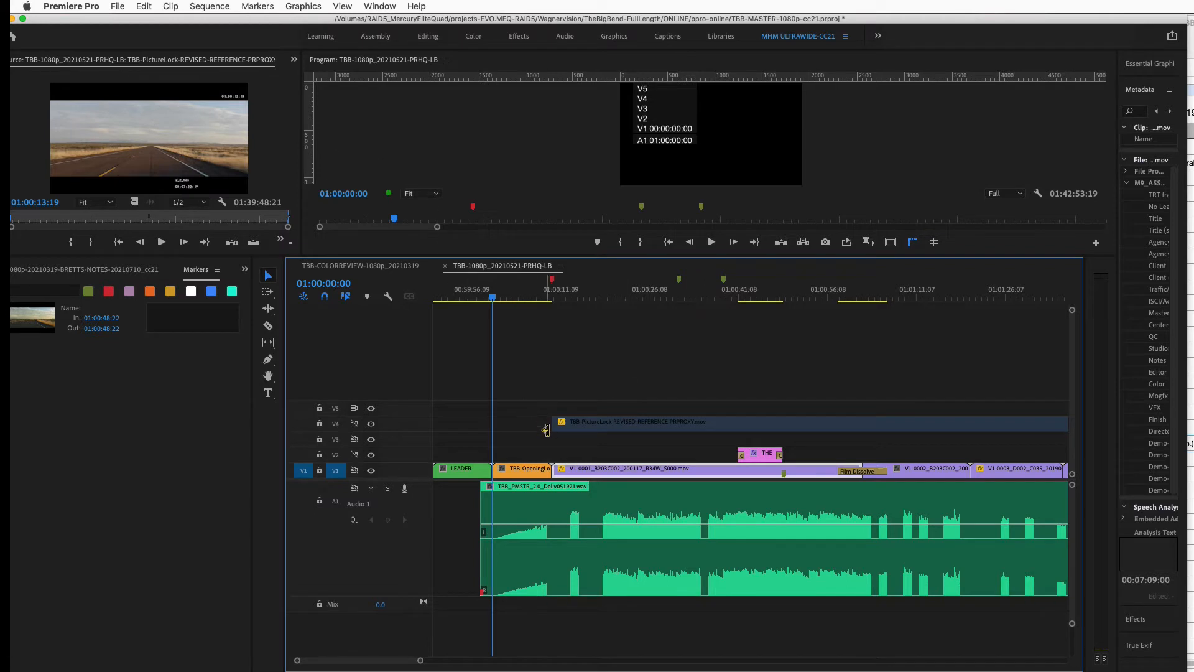
# - Try shifting all clips from V1-0001 onward 10 seconds later with Track Select Forward, and undo the shift
pyautogui.press('a')
pyautogui.click(270, 293)
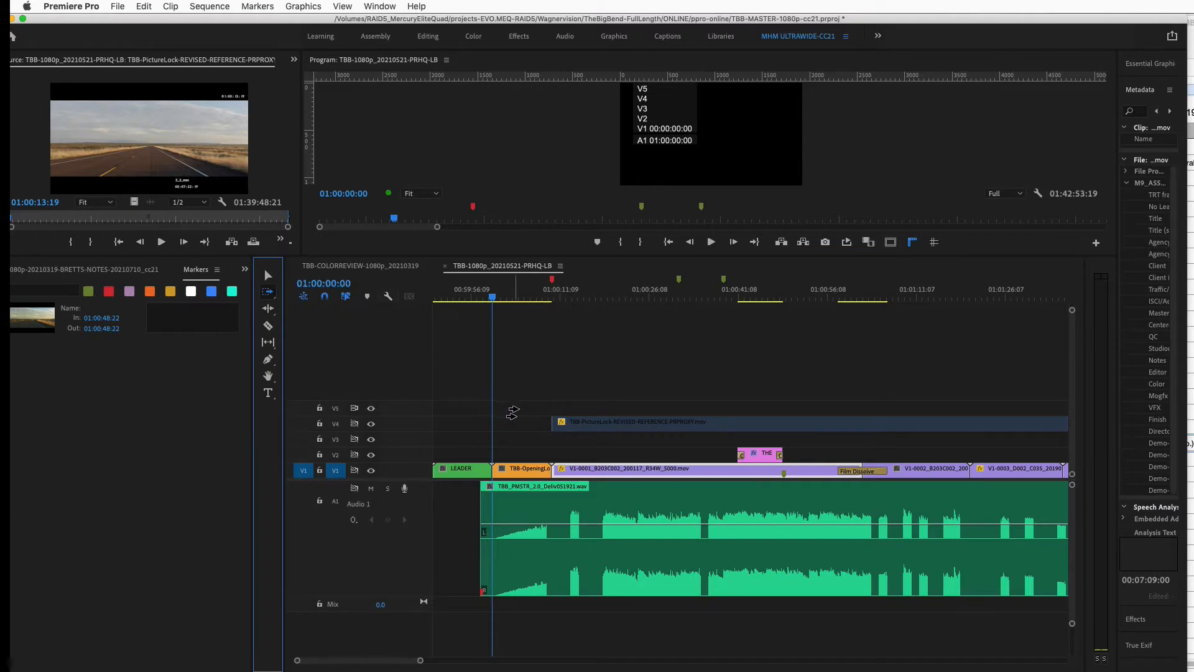
pyautogui.click(583, 471)
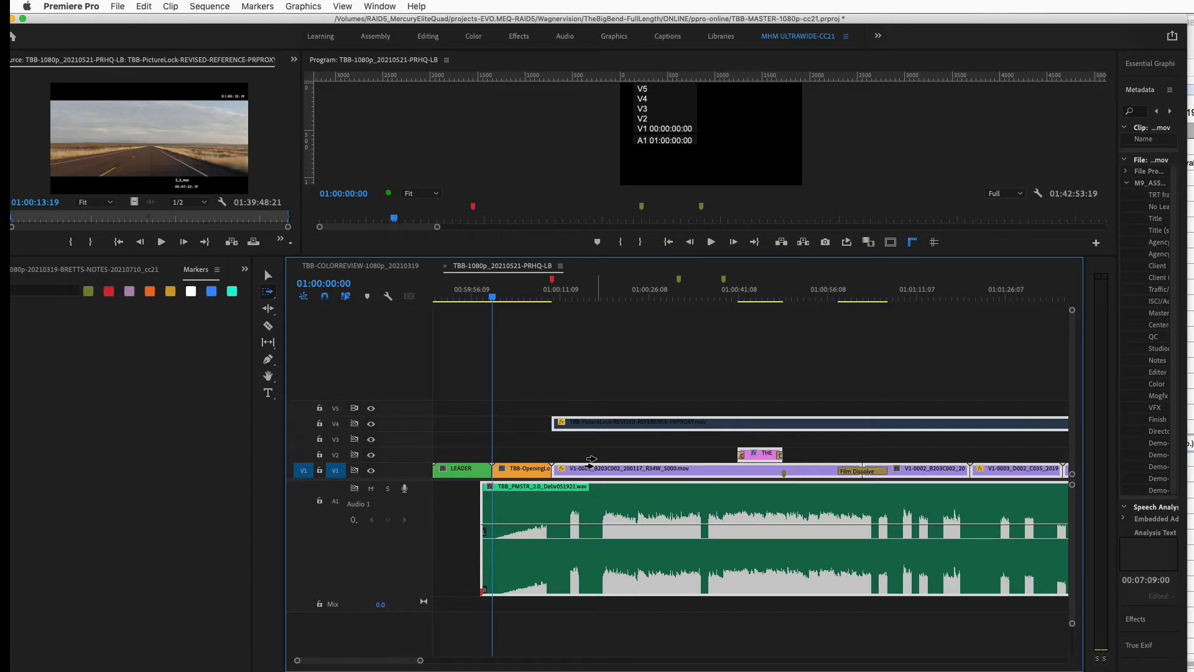
pyautogui.write('+10.')
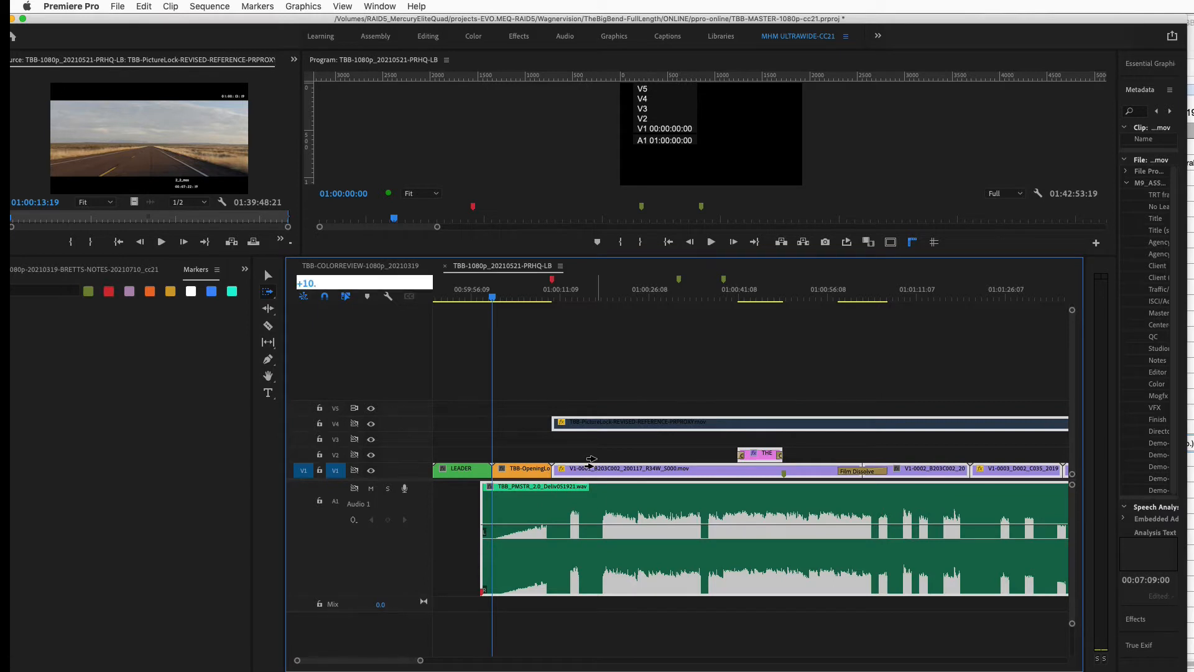
pyautogui.press('Return')
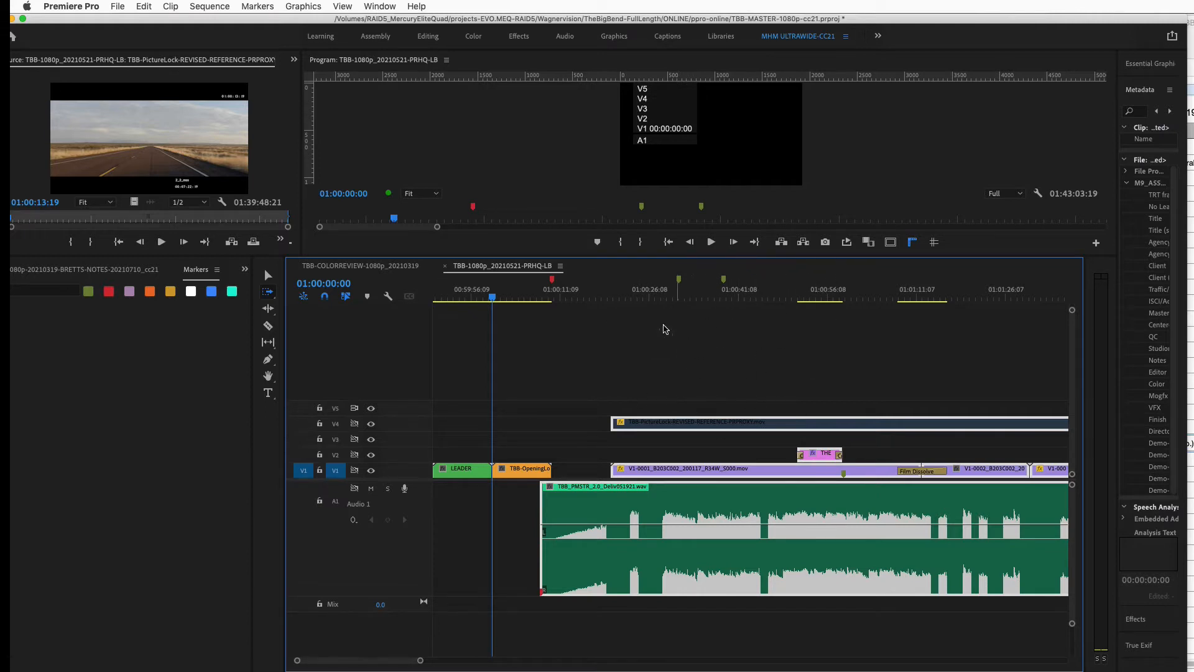
pyautogui.press('super+z')
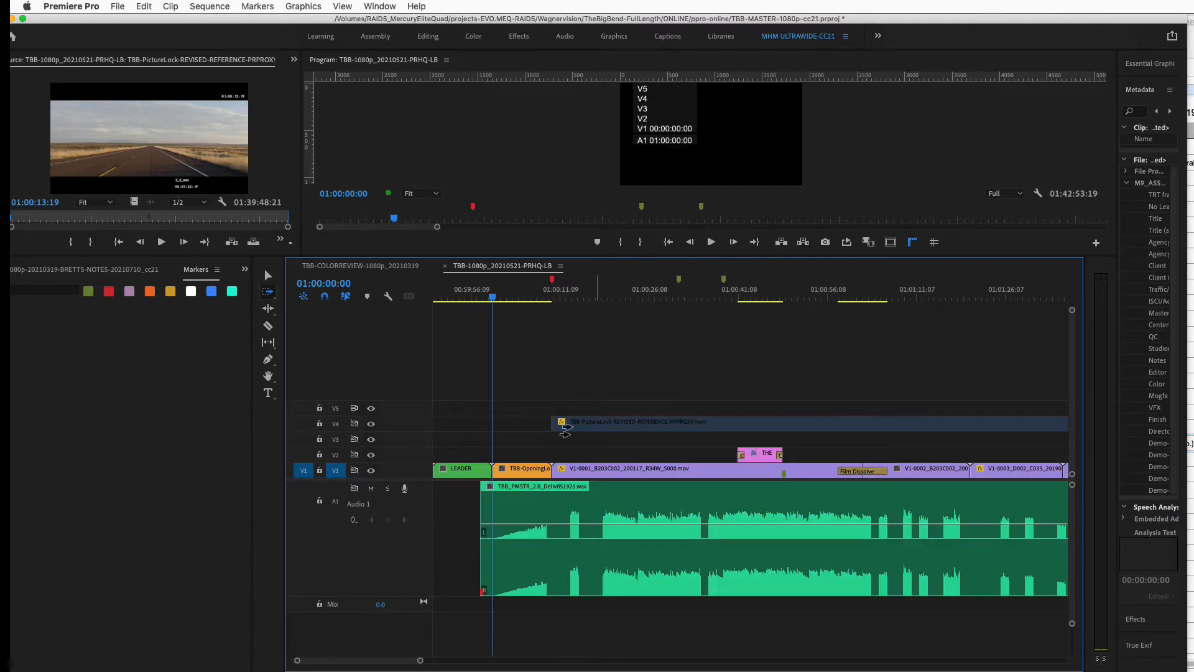
# - Try moving the V1 to V3 clips after the opening logos later in the timeline, and undo the move
pyautogui.press('-')
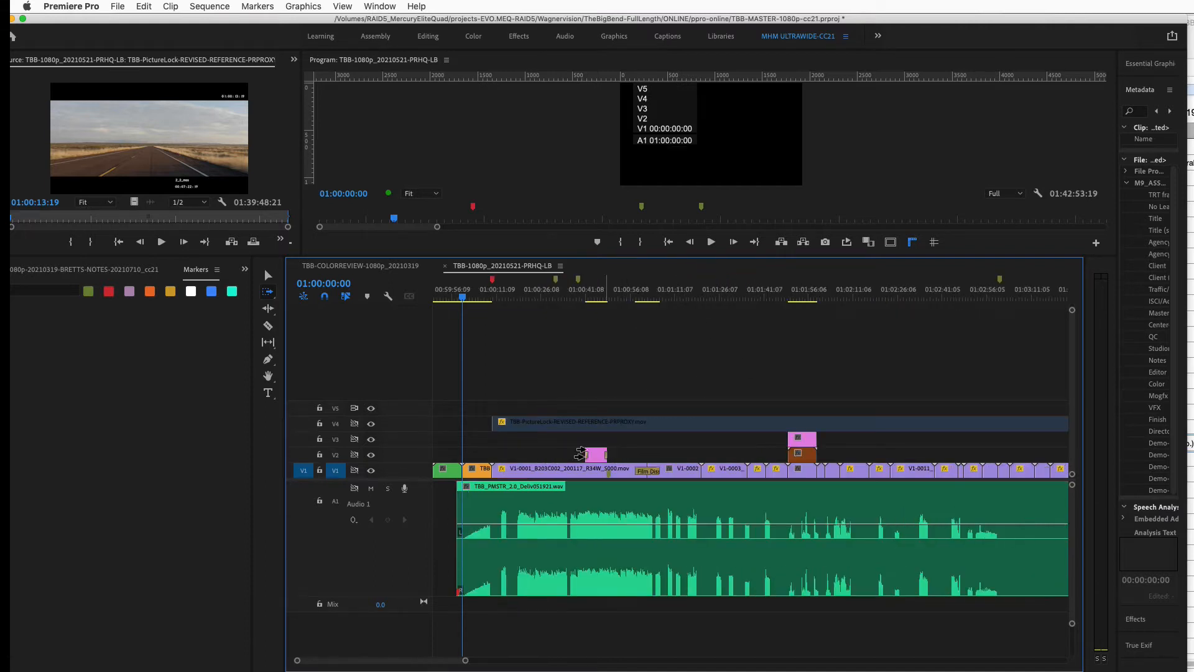
pyautogui.press('v')
pyautogui.moveTo(531, 438); pyautogui.dragTo(943, 470)
pyautogui.moveTo(569, 469); pyautogui.dragTo(796, 470)
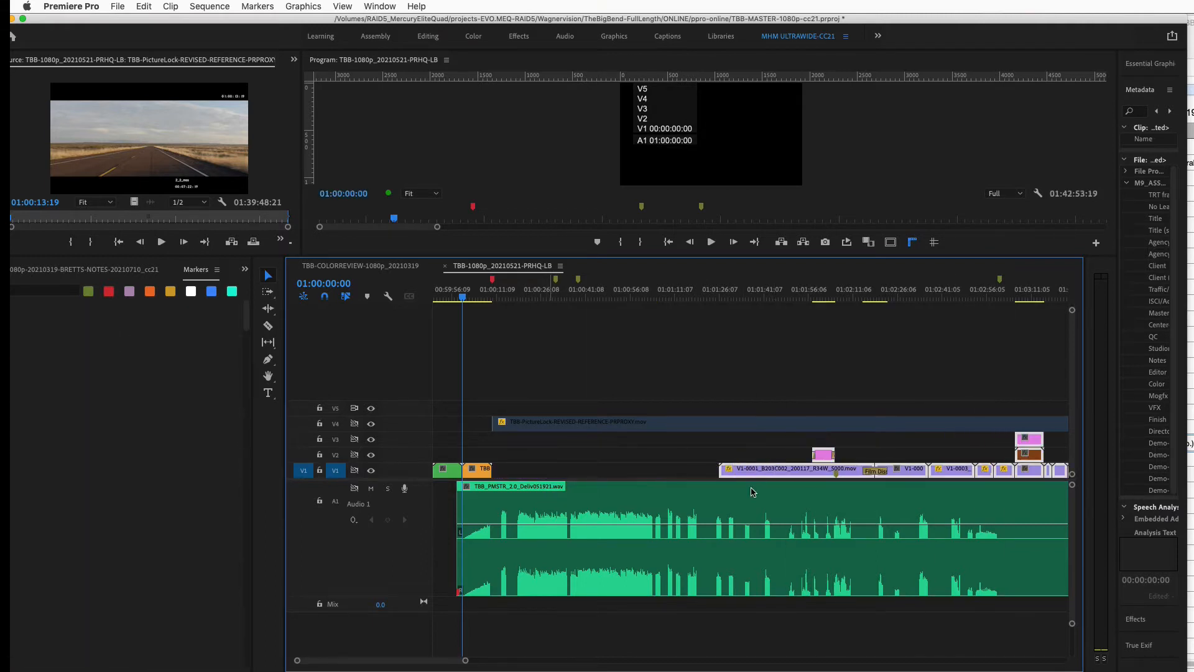
pyautogui.click(691, 470)
pyautogui.press('Delete')
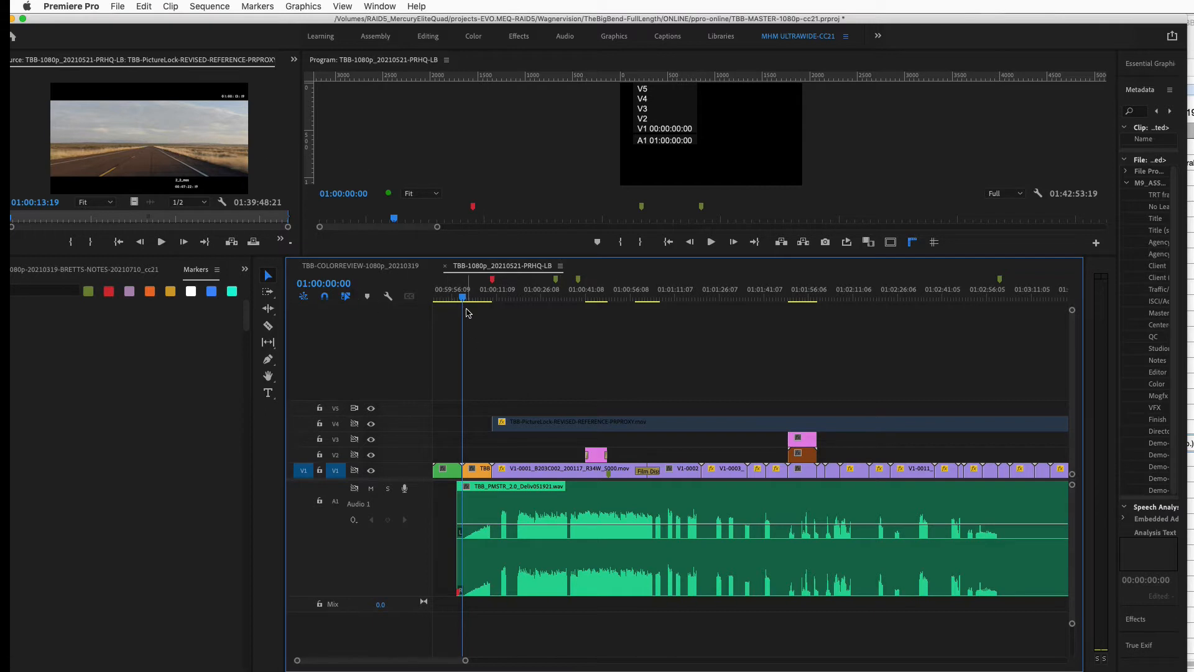
# - Check the installed program version in the About information and close it
pyautogui.click(87, 6)
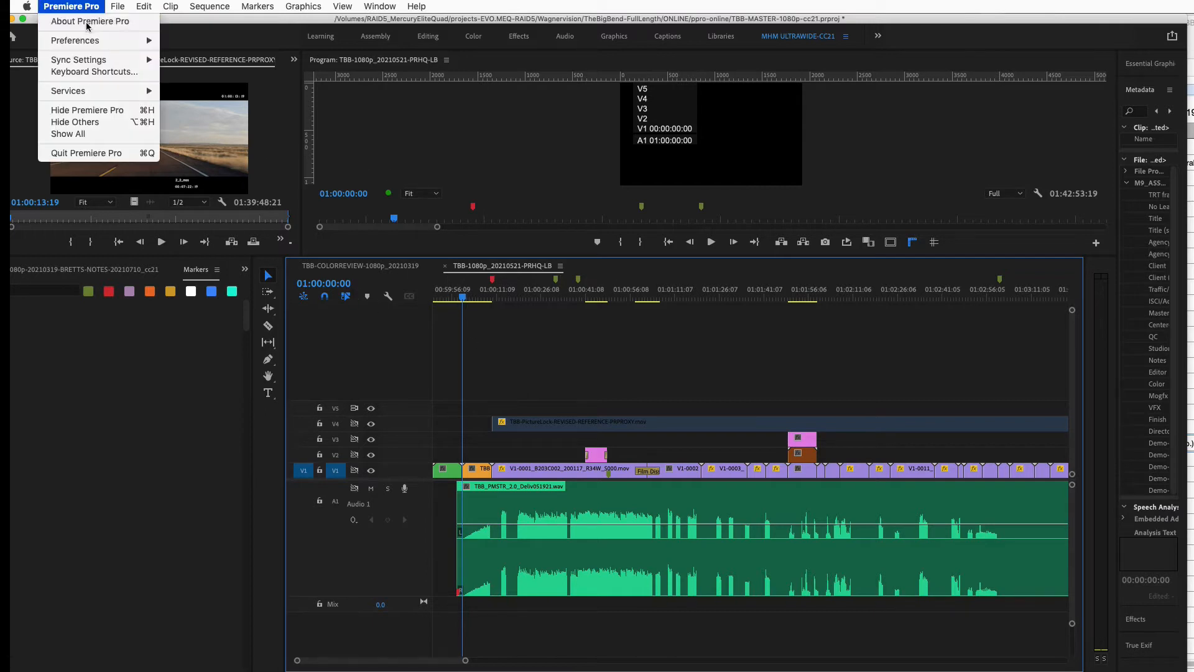
pyautogui.click(78, 22)
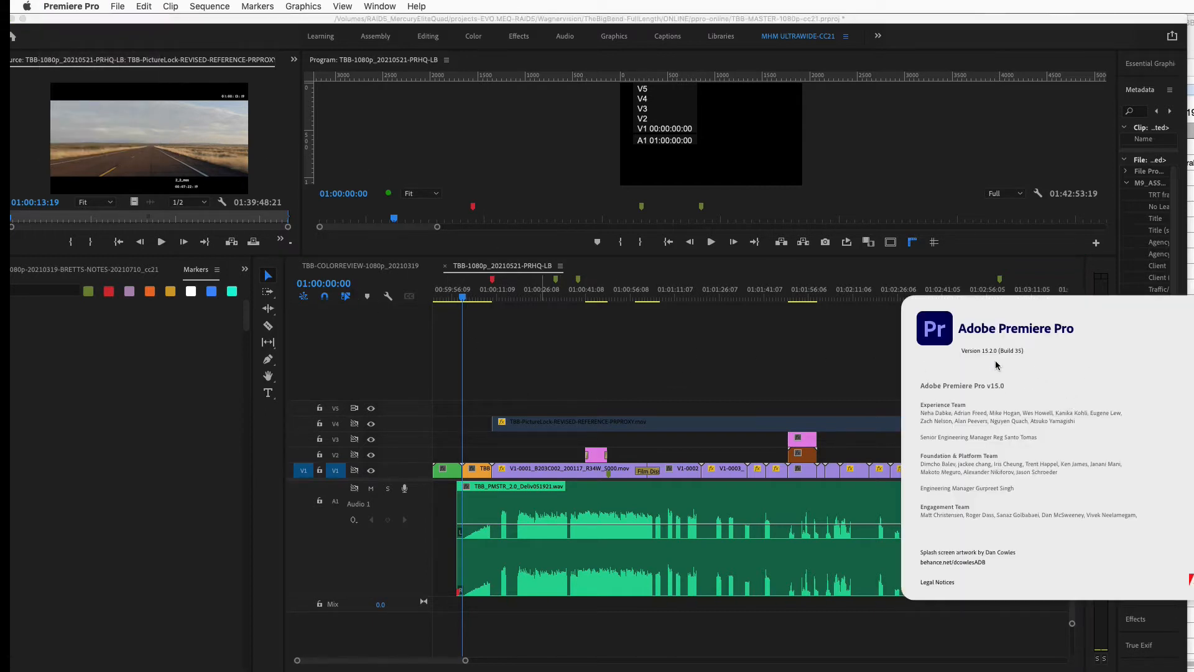
pyautogui.click(636, 354)
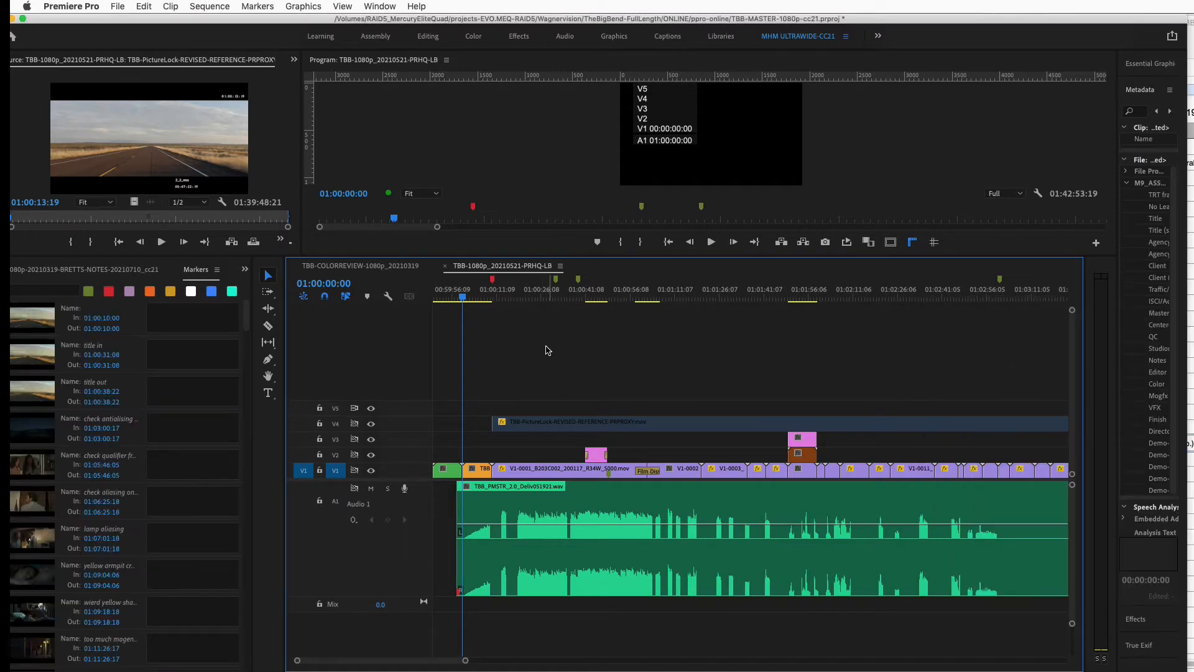
# - Ripple delete the opening logos clip on V1 again to observe the sequence markers, and undo the deletion
pyautogui.click(479, 472)
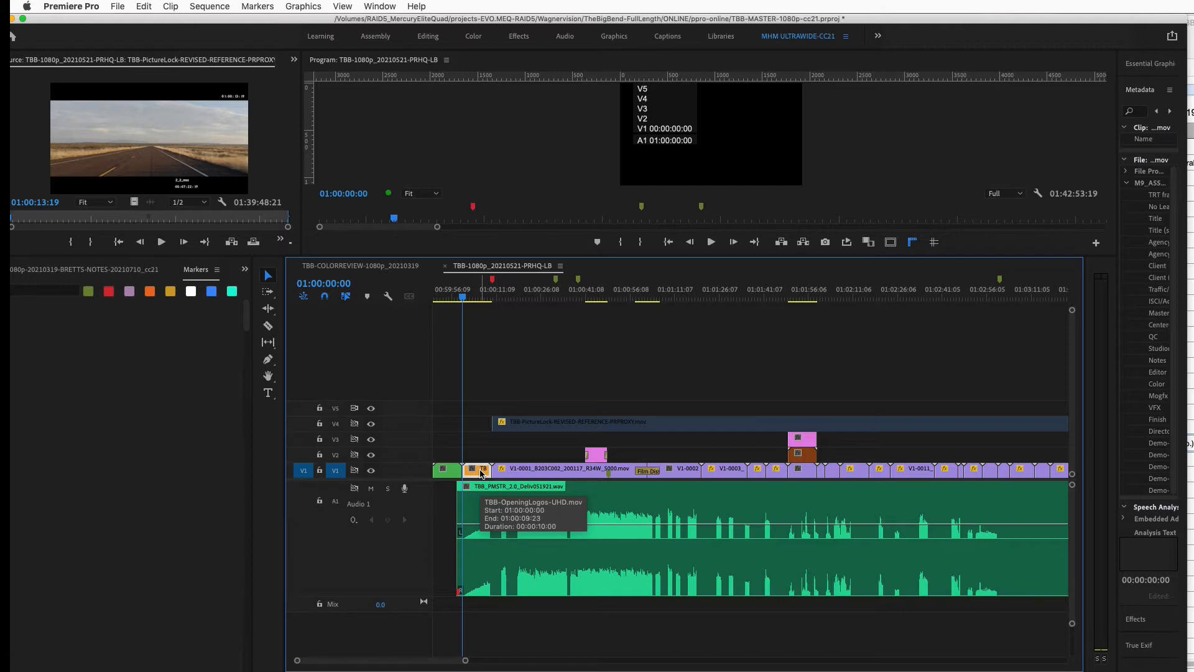
pyautogui.hotkey('shift', 'Delete')
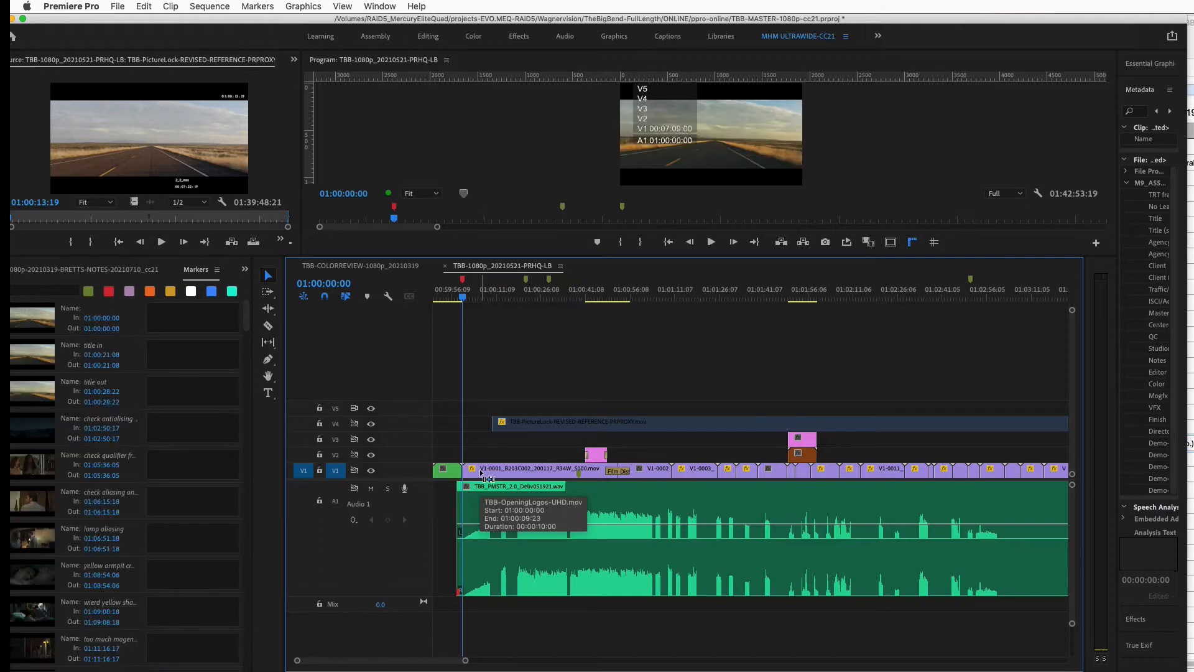
pyautogui.press('super+z')
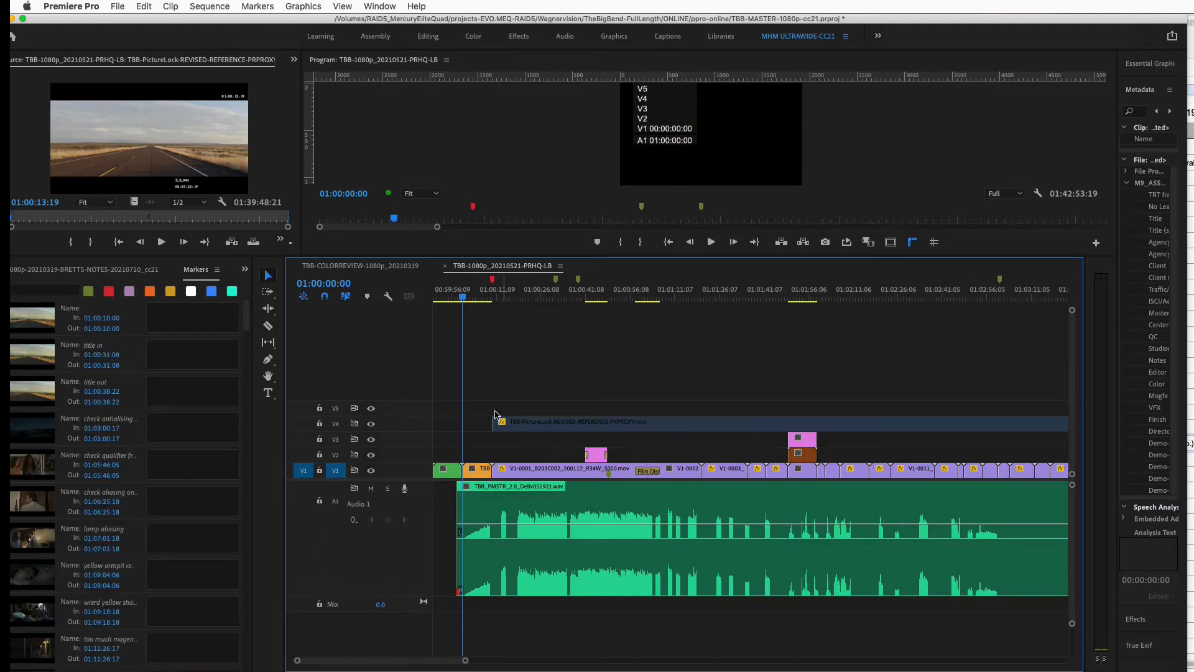
# - Try moving the leader, opening logos and following V1 to V3 clips later and up a track, and undo the move
pyautogui.click(548, 446)
pyautogui.click(651, 448)
pyautogui.moveTo(863, 437); pyautogui.dragTo(463, 470)
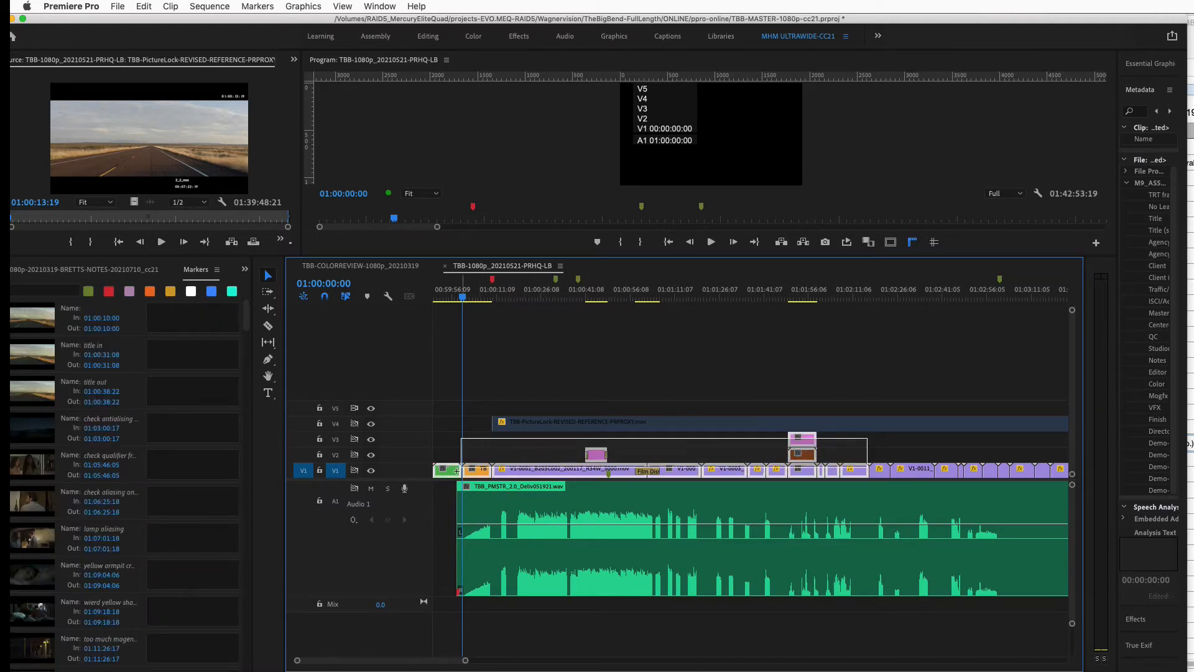
pyautogui.moveTo(546, 471); pyautogui.dragTo(736, 486)
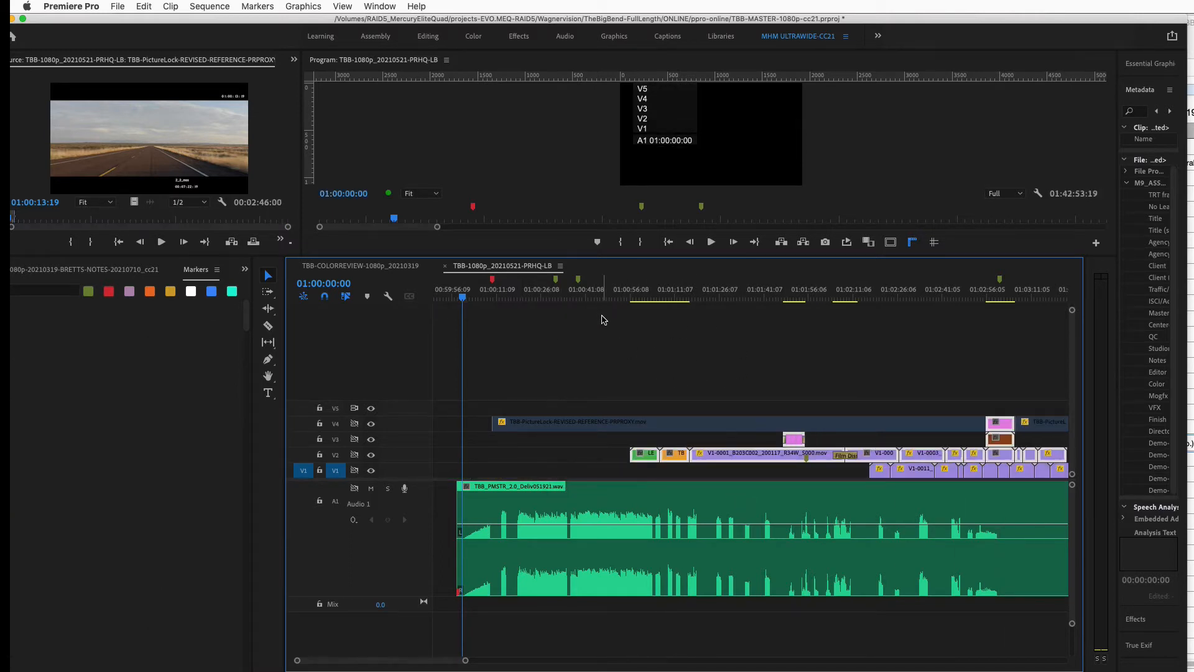
pyautogui.press('super+z')
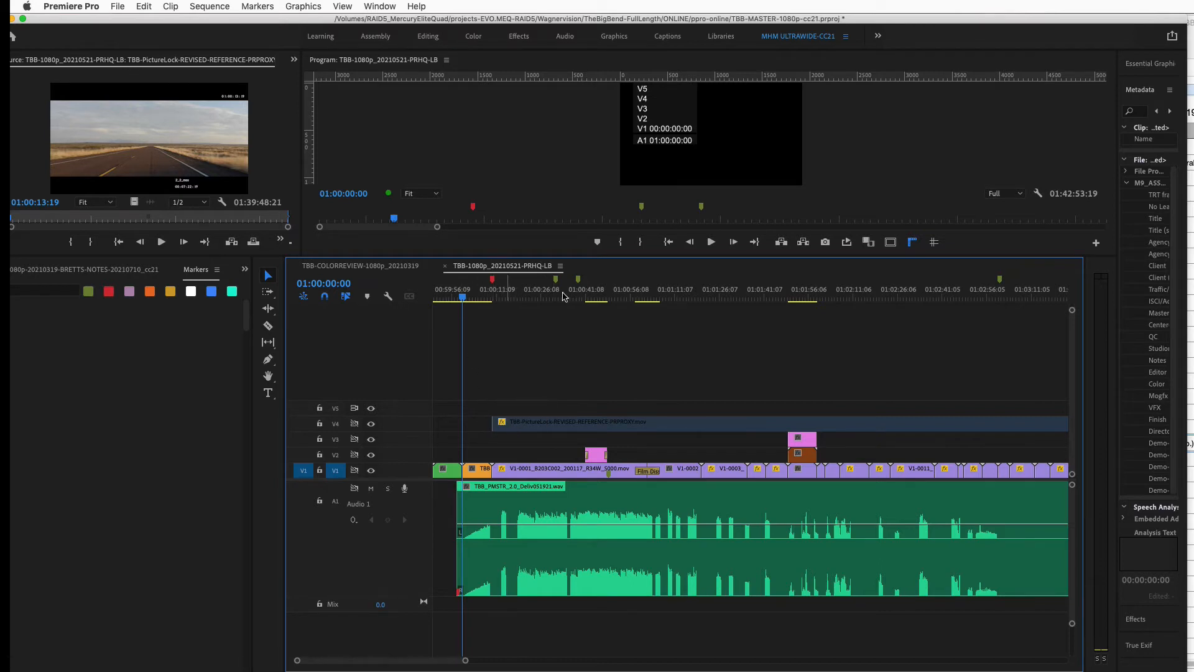
# - Save the project and duplicate the PictureLock reference clip from V4 onto V6 at the sequence start, 00:59:50:00
pyautogui.press('super+s')
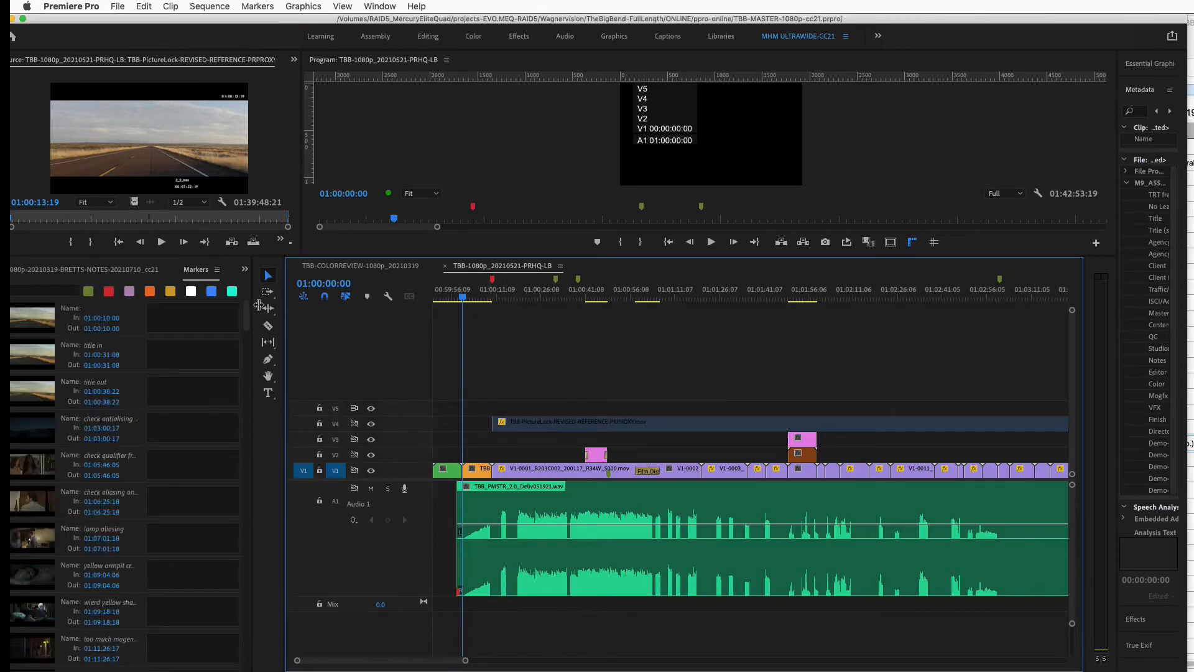
pyautogui.click(267, 280)
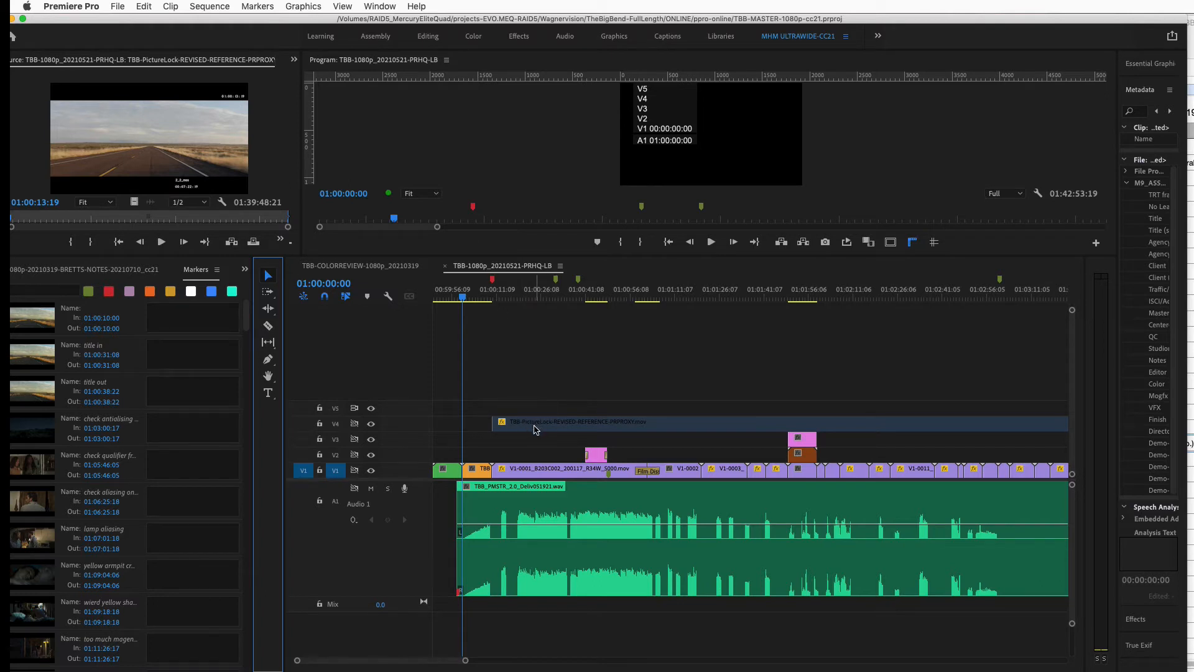
pyautogui.moveTo(535, 429); pyautogui.dragTo(463, 401)
pyautogui.moveTo(549, 403); pyautogui.dragTo(505, 376)
# - Split the V6 reference copy at the red marker at 01:00:10:00 and delete the part after the cut
pyautogui.click(479, 293)
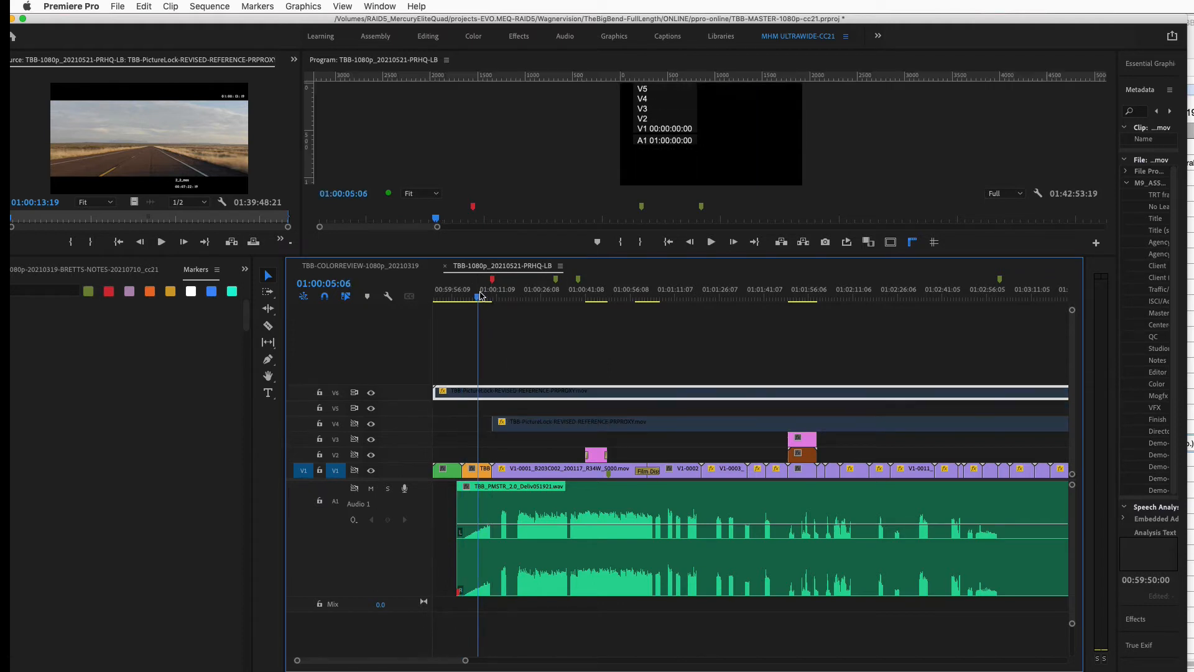
pyautogui.hotkey('shift', 'm')
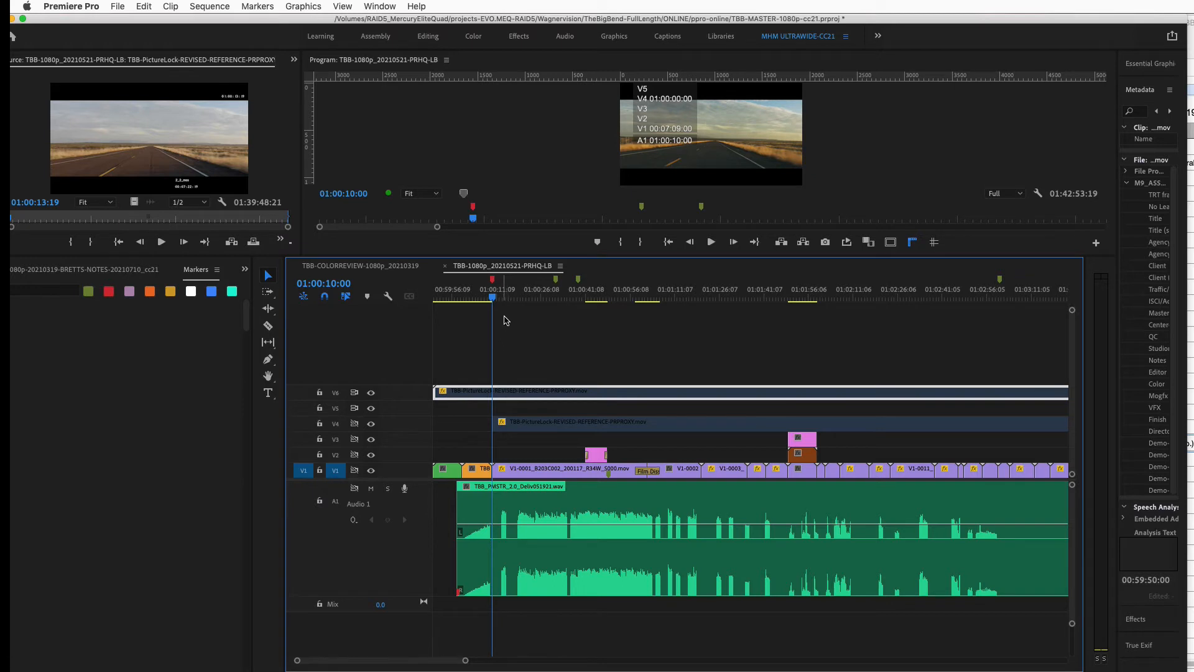
pyautogui.press('super+k')
pyautogui.click(532, 393)
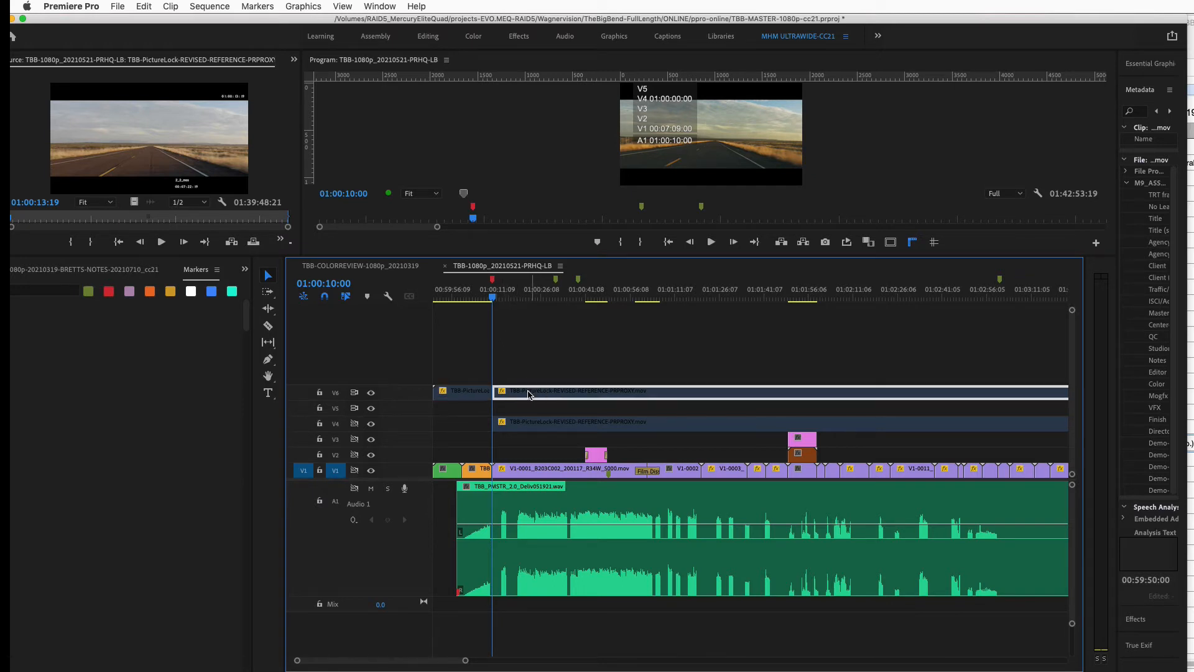
pyautogui.press('Delete')
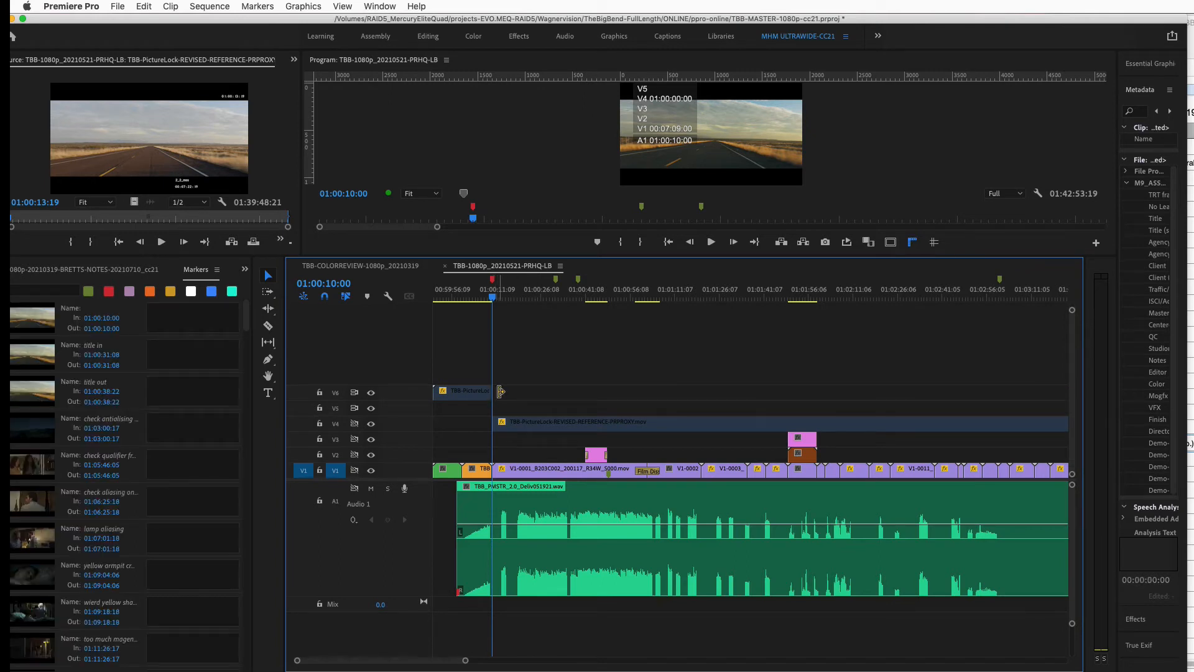
# - Ripple-trim the end of the short reference clip on V6 to test how the sequence markers move
pyautogui.moveTo(502, 390)
pyautogui.mouseDown()
pyautogui.moveTo(585, 394)
pyautogui.moveTo(645, 438)
pyautogui.mouseUp()
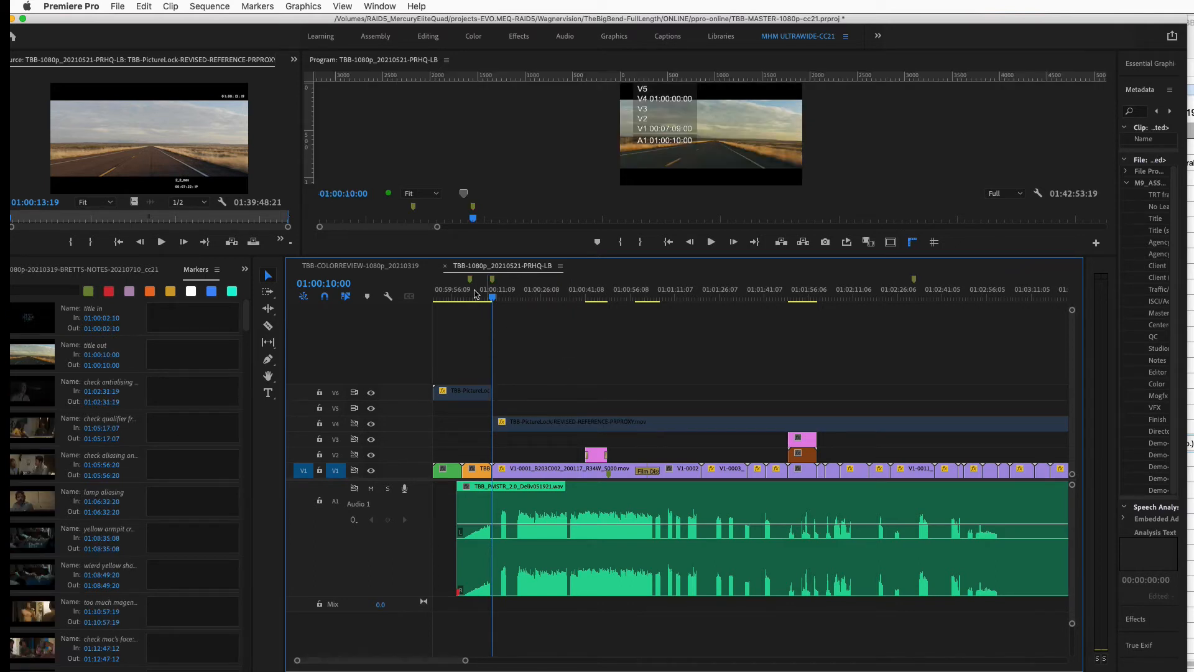
# - Undo the last ripple trim, try ripple-extending the short V6 reference clip to about 01:00:42:10, and undo that trim as well
pyautogui.press('super+z')
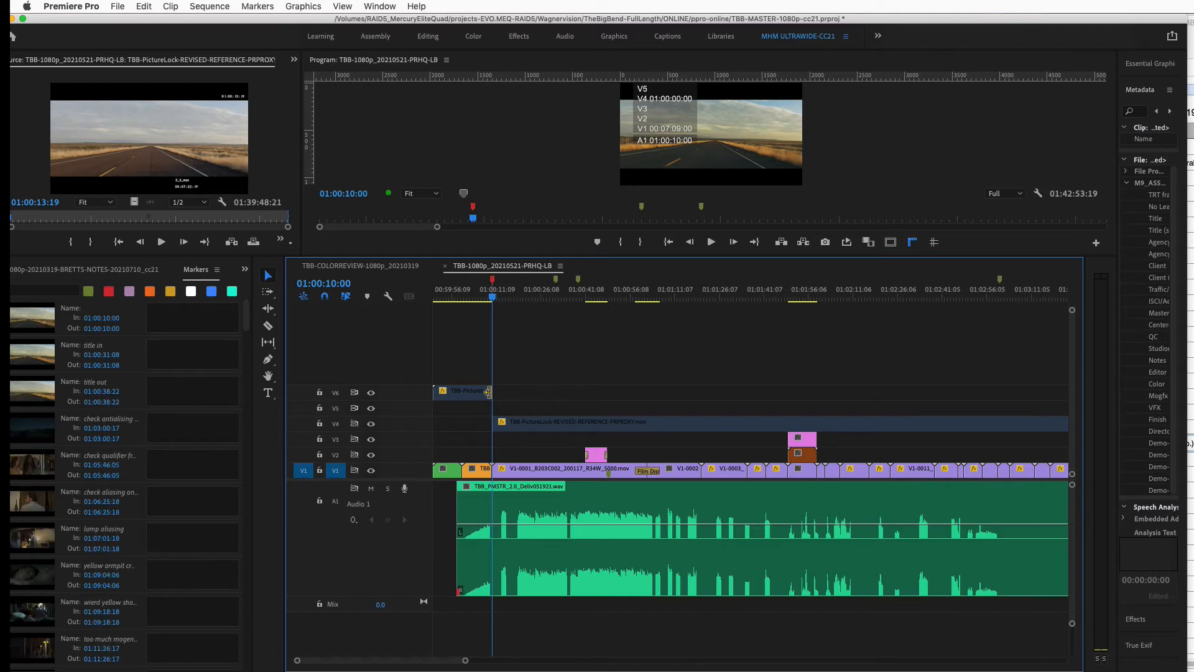
pyautogui.moveTo(487, 392); pyautogui.dragTo(588, 391)
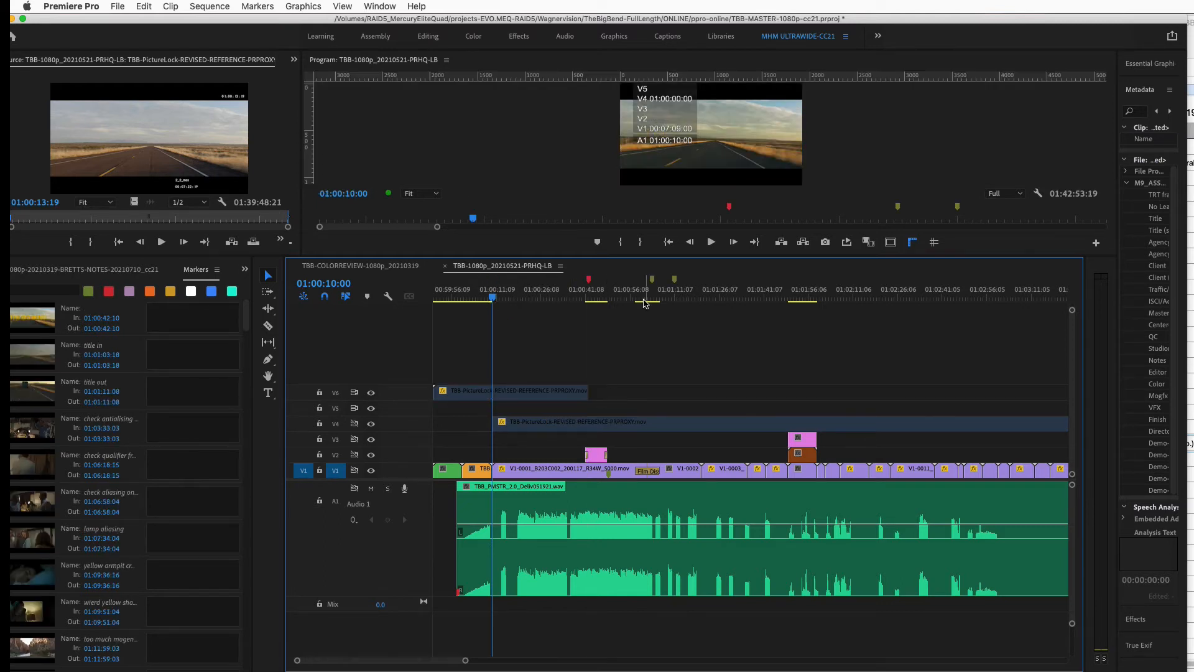
pyautogui.press('super+z')
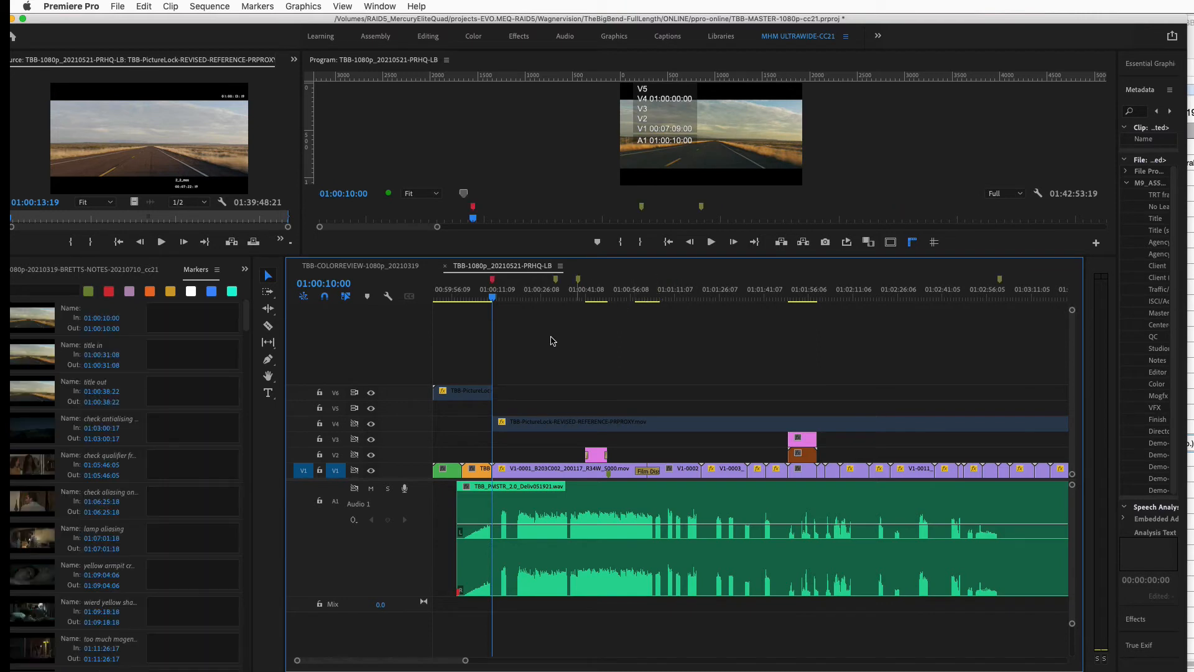
pyautogui.click(486, 392)
pyautogui.write('+')
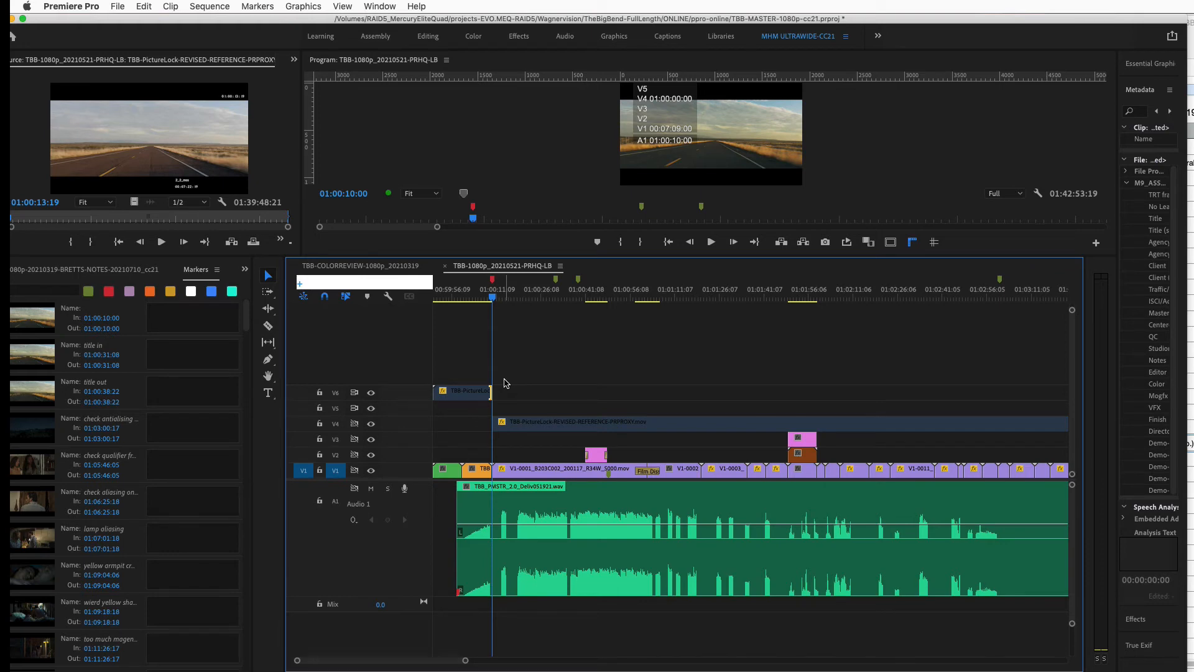
pyautogui.press('Escape')
# - Inspect the details of the "title in" and "title out" sequence markers and close them without changes
pyautogui.doubleClick(556, 280)
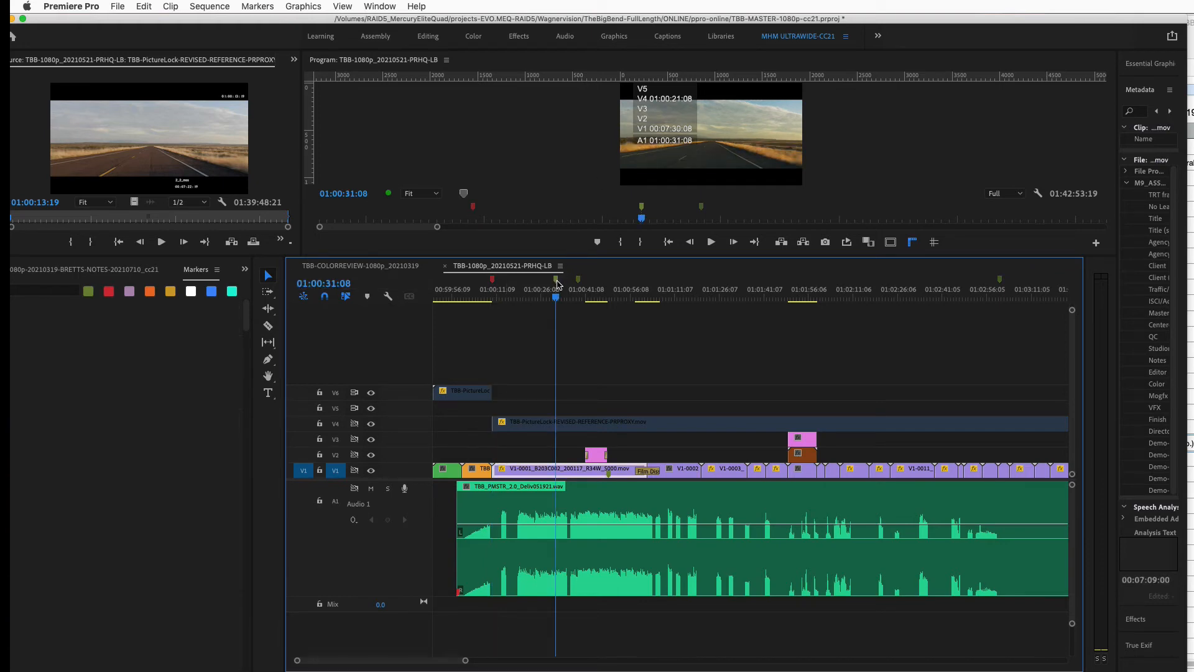
pyautogui.click(695, 170)
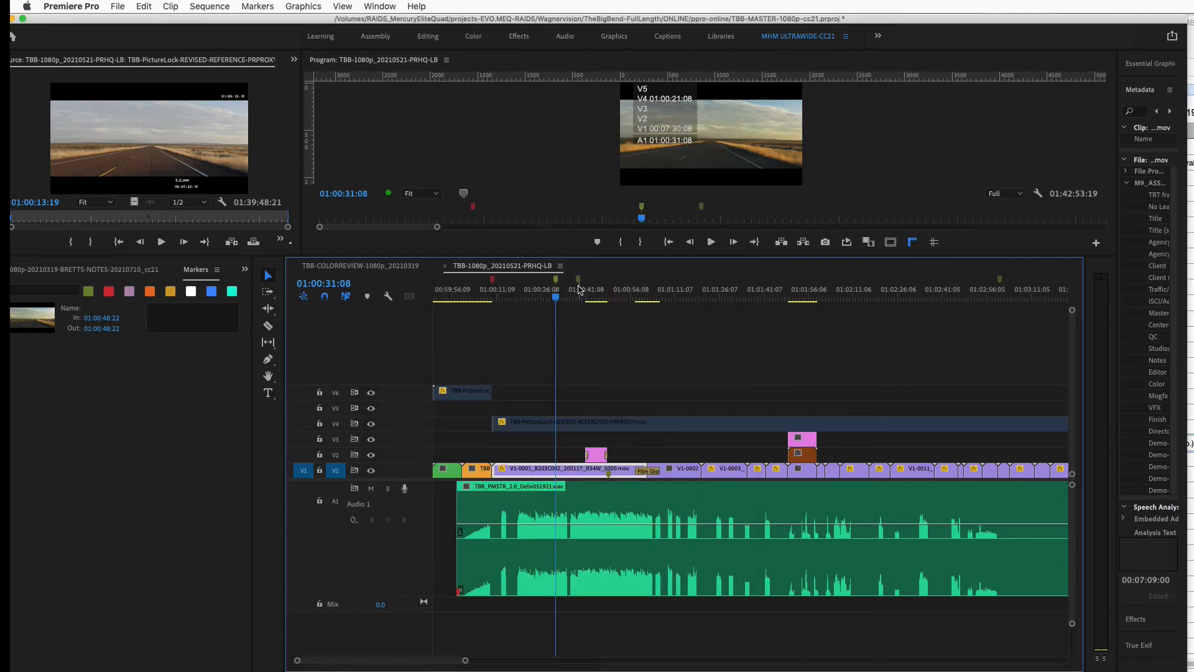
pyautogui.click(578, 289)
pyautogui.doubleClick(578, 280)
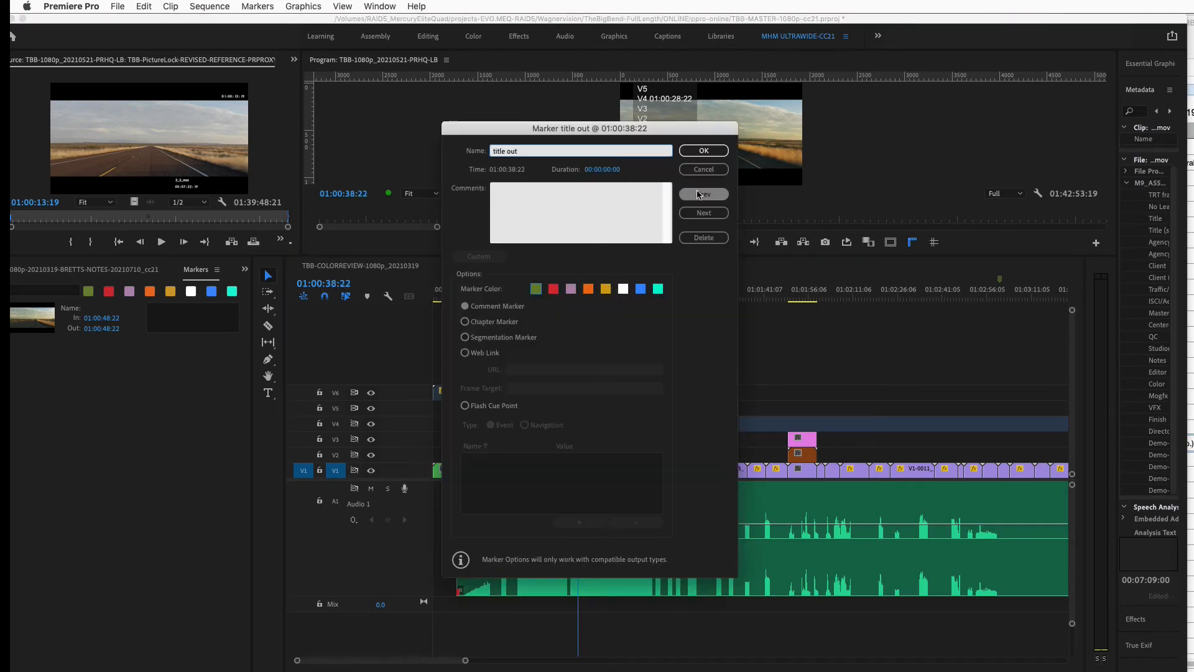
pyautogui.click(695, 170)
# - Compare the "title out" marker's position with the title clip on V2, and return the playhead to the opening logo at 01:00:07:04
pyautogui.click(594, 296)
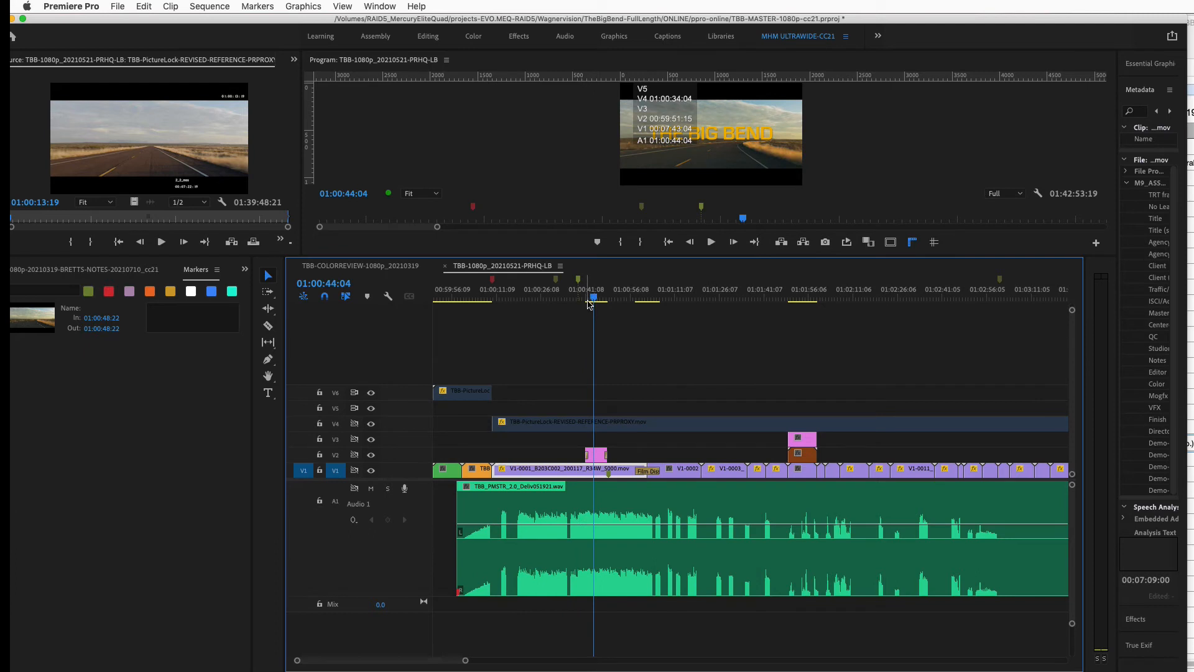
pyautogui.click(584, 300)
pyautogui.click(579, 299)
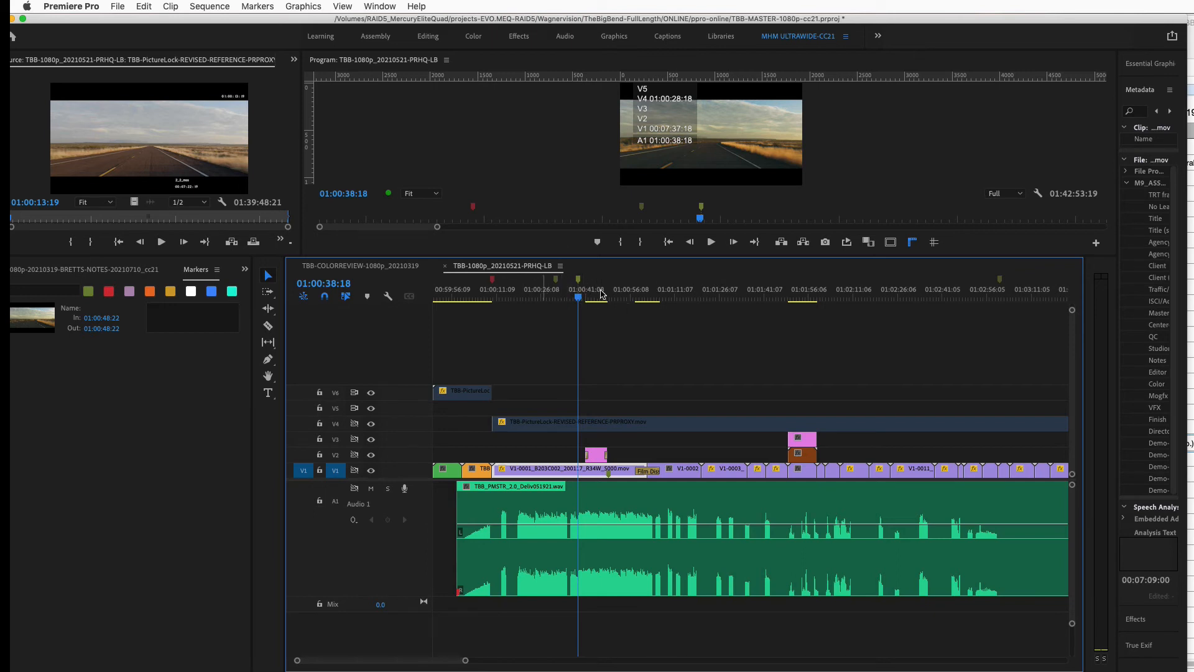
pyautogui.click(537, 290)
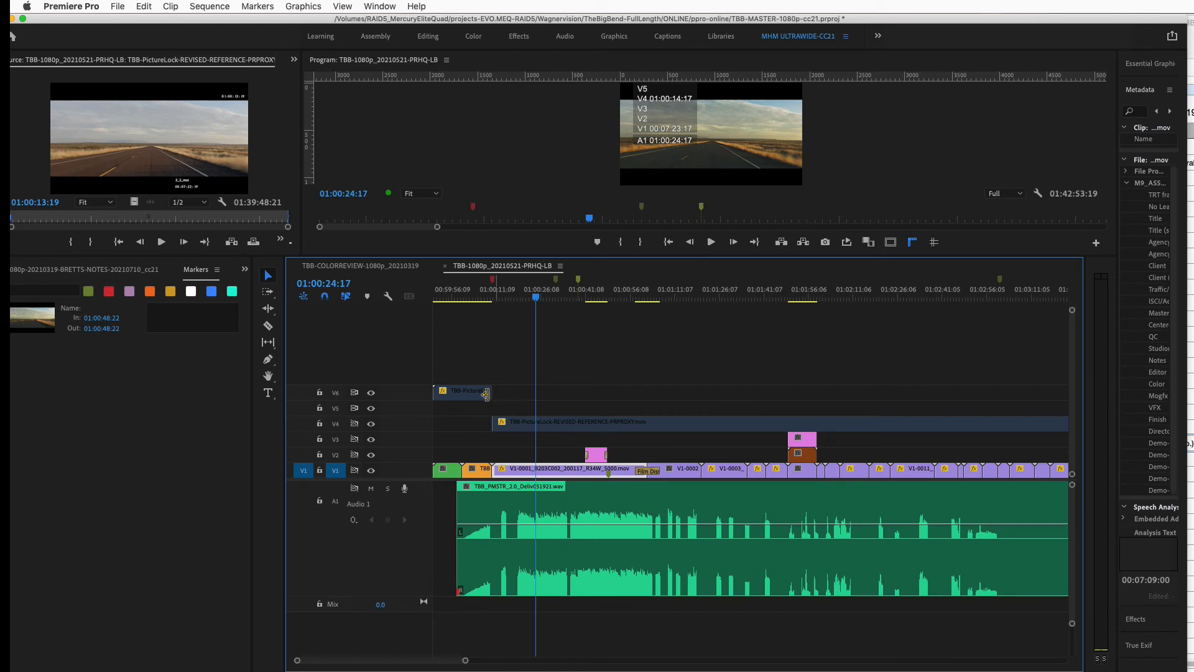
pyautogui.click(485, 293)
# - Ripple-trim the end of the short V6 reference clip by +10 seconds to shift the sequence markers, and delete that clip
pyautogui.click(491, 396)
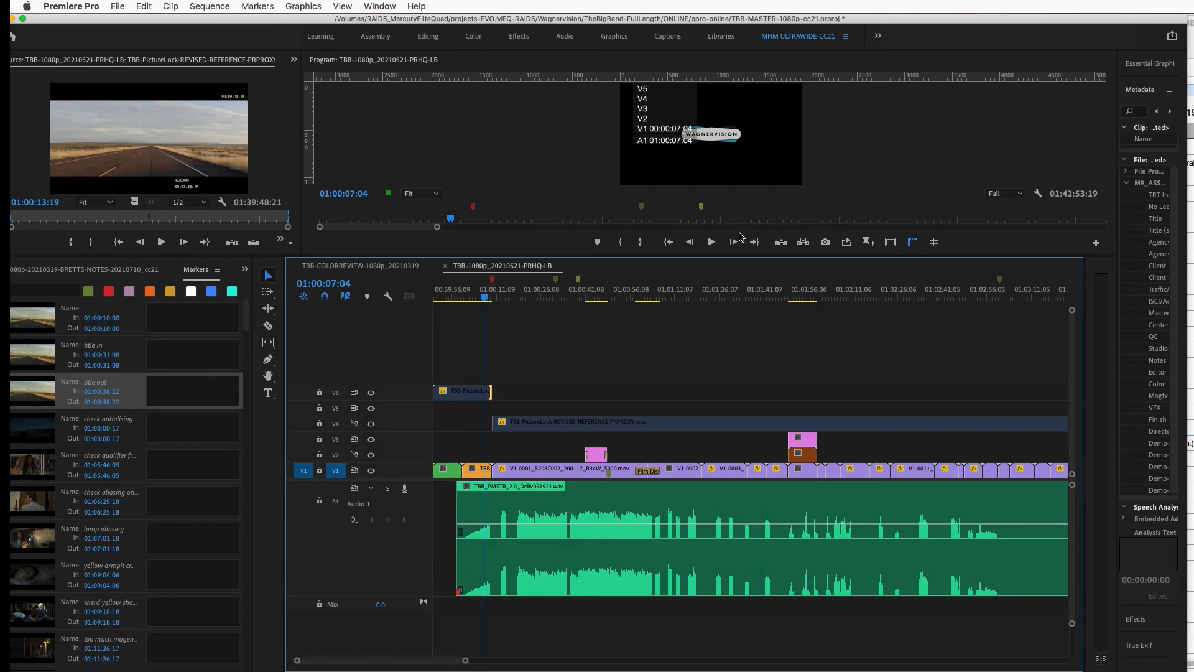
pyautogui.write('+10.')
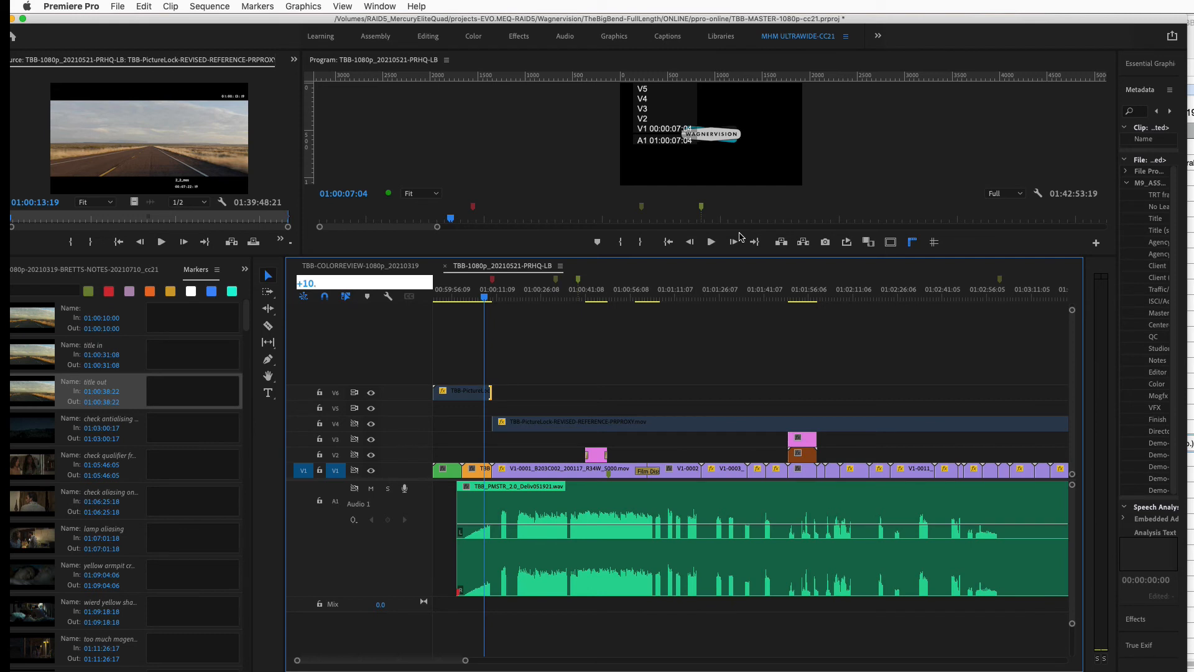
pyautogui.click(354, 423)
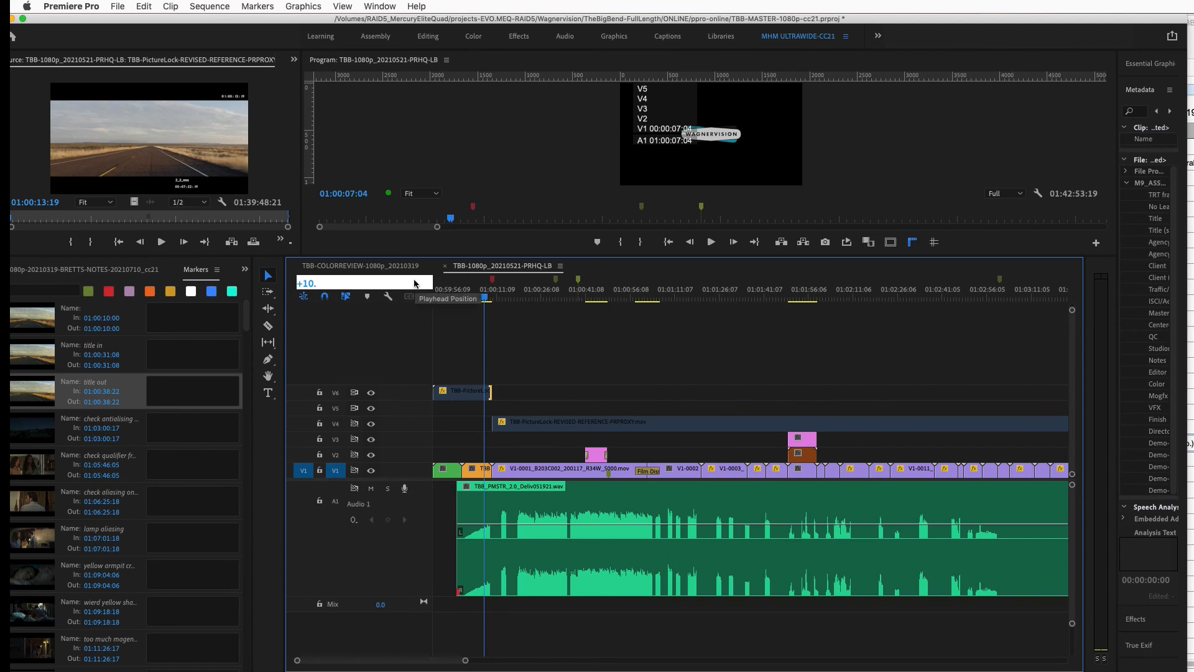
pyautogui.press('Return')
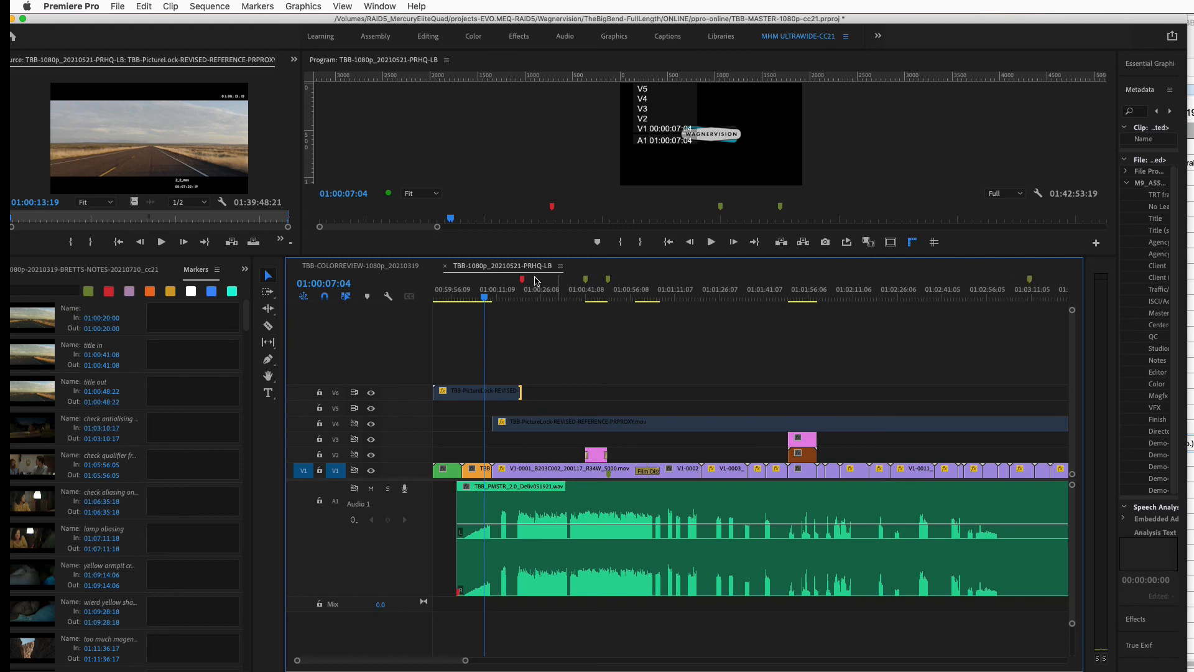
pyautogui.moveTo(449, 357); pyautogui.dragTo(518, 392)
pyautogui.press('Delete')
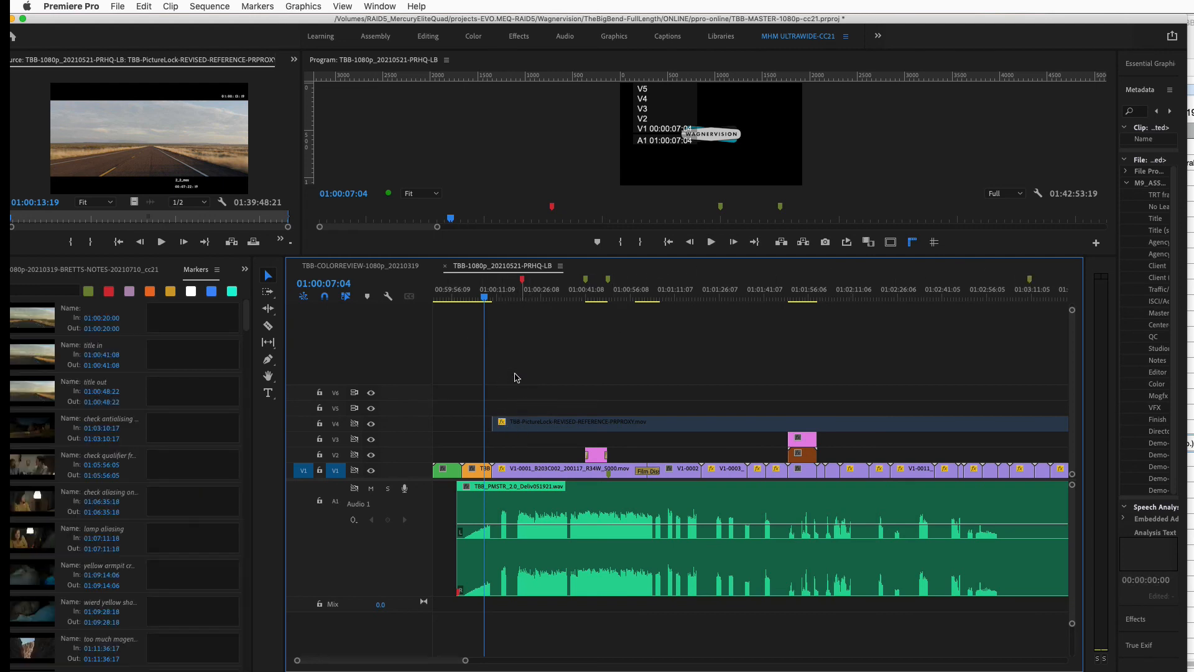